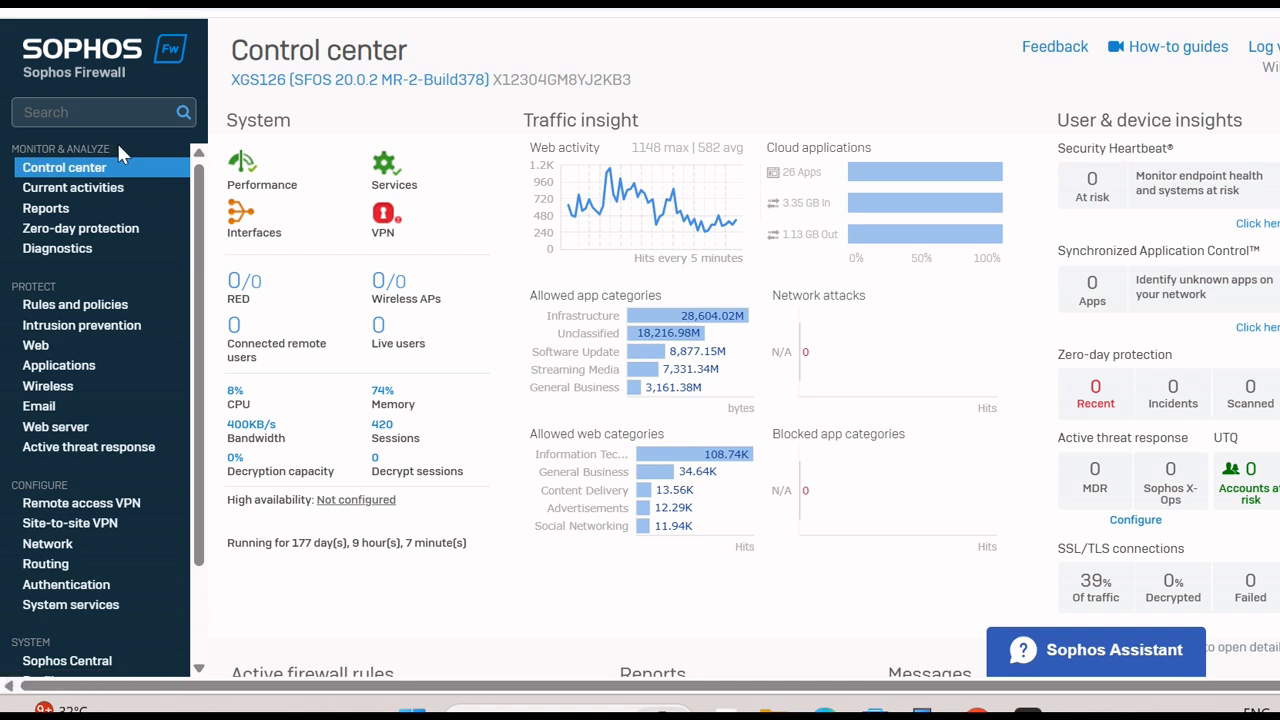
- Open the Diagnostics tools and look over the ping, traceroute, name lookup, route lookup and troubleshooting logs sections
{"action": "left_click", "coordinate": [60, 250]}
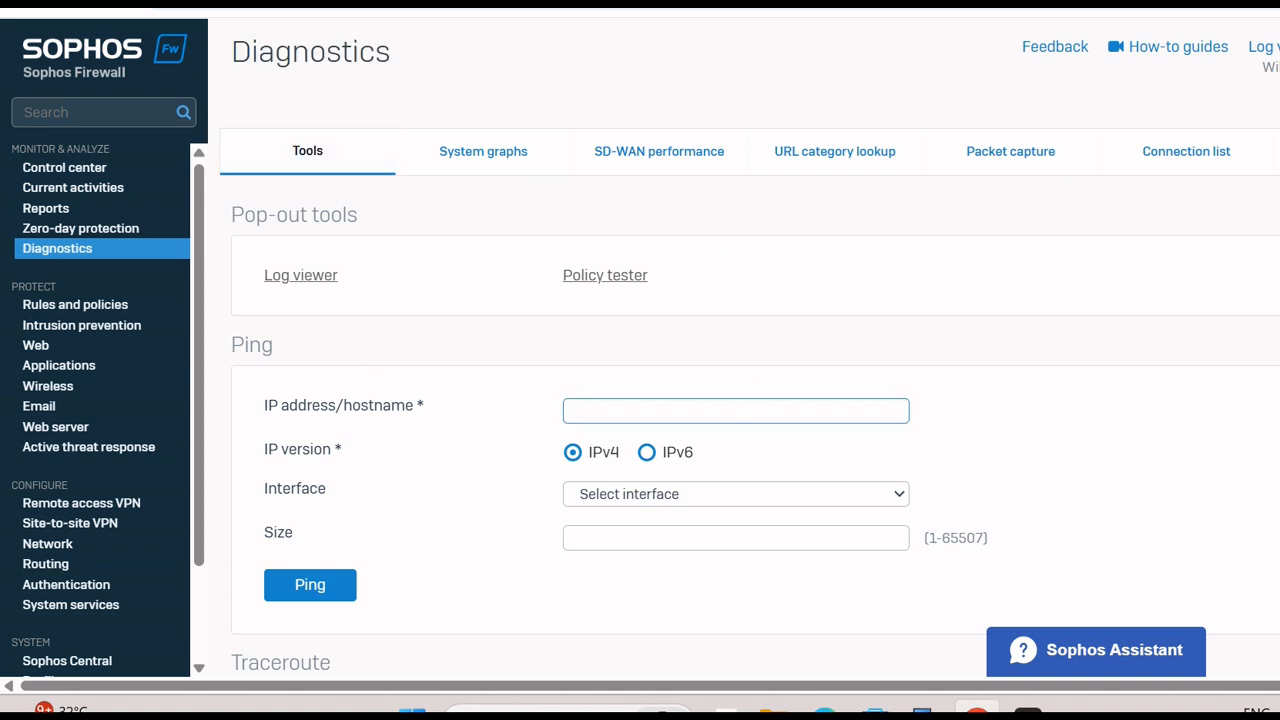
{"action": "scroll", "coordinate": [755, 436], "scroll_direction": "down", "scroll_amount": 1}
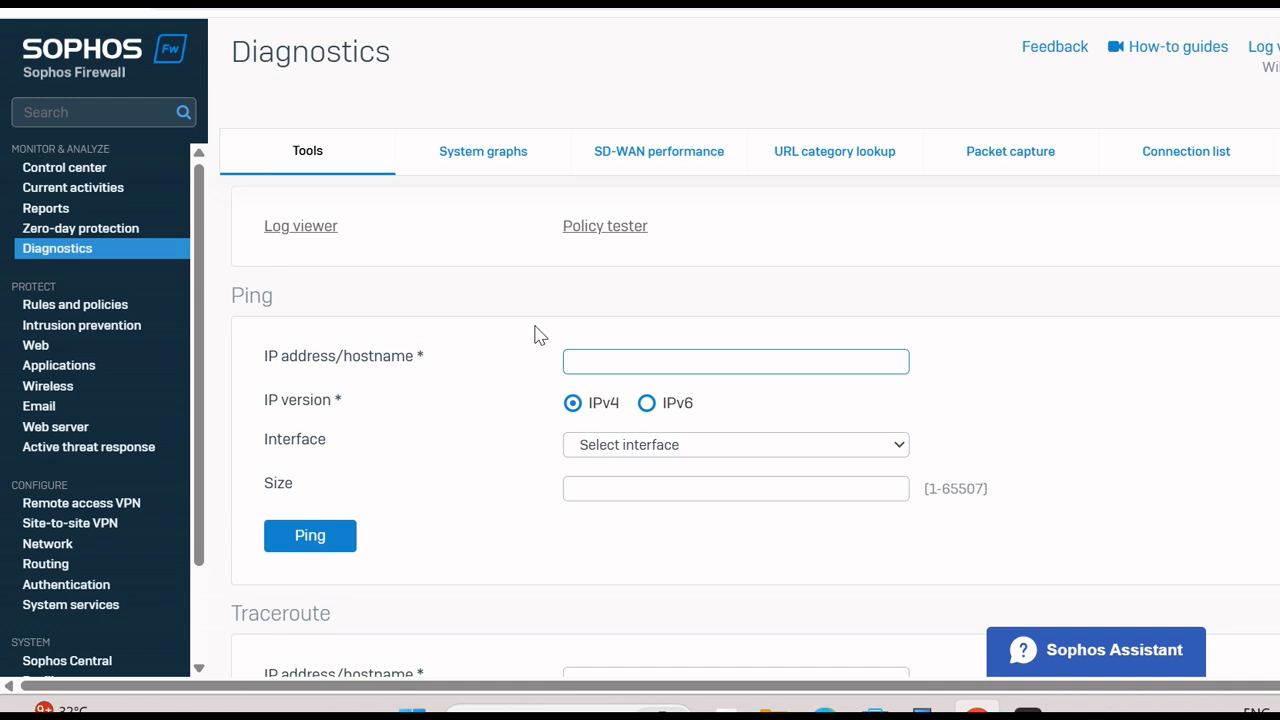
{"action": "left_click", "coordinate": [303, 300]}
{"action": "key", "text": "ctrl+a"}
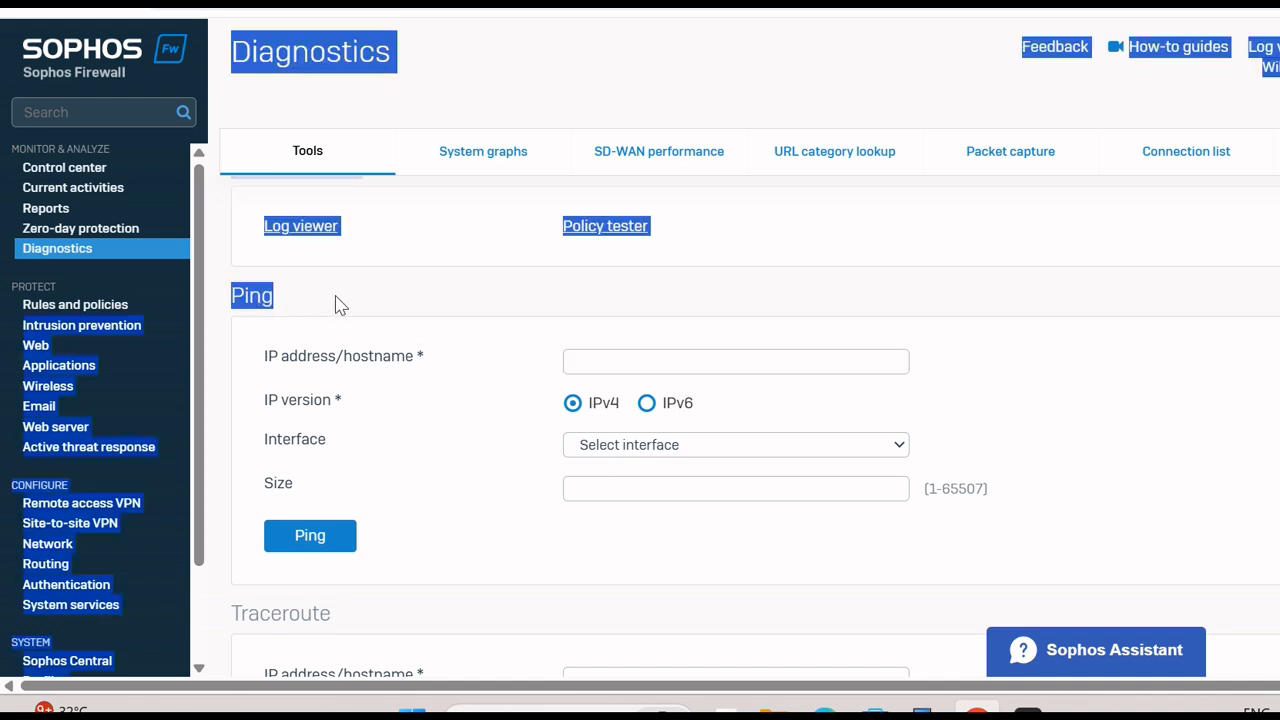
{"action": "left_click_drag", "start_coordinate": [300, 296], "coordinate": [225, 300]}
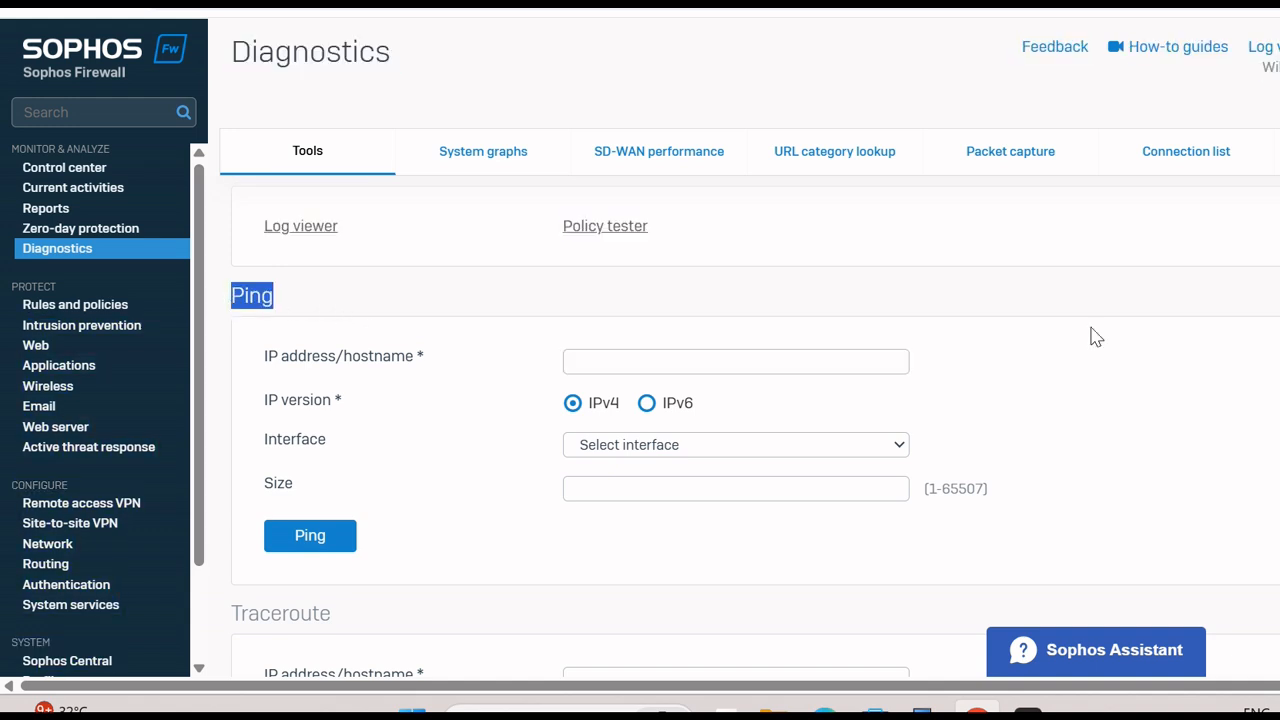
{"action": "scroll", "coordinate": [755, 428], "scroll_direction": "down", "scroll_amount": 3}
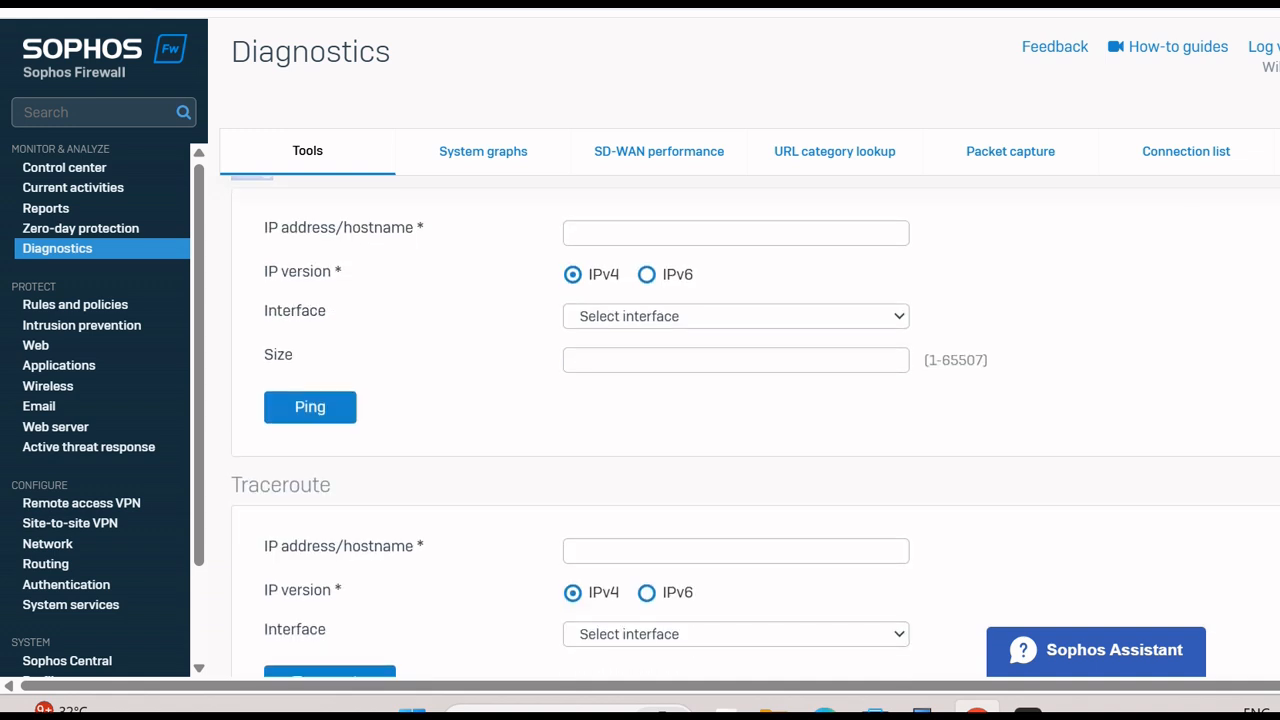
{"action": "left_click_drag", "start_coordinate": [357, 503], "coordinate": [238, 500]}
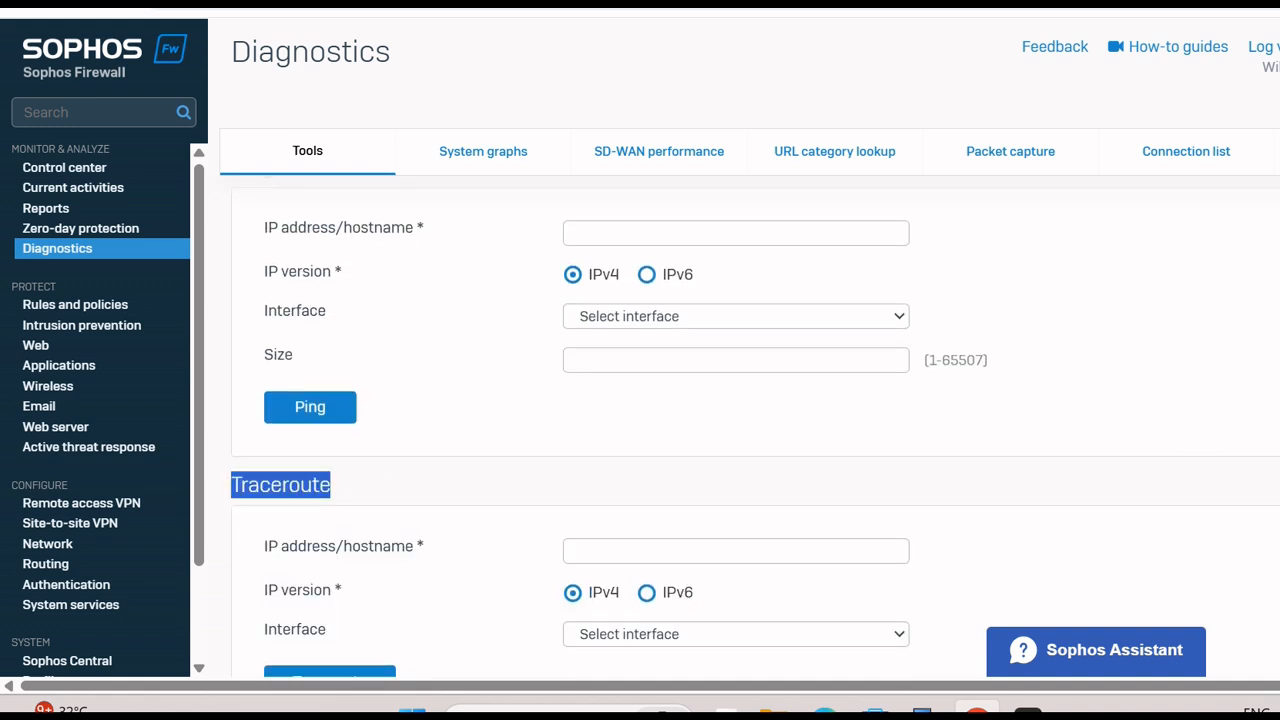
{"action": "scroll", "coordinate": [755, 428], "scroll_direction": "down", "scroll_amount": 8}
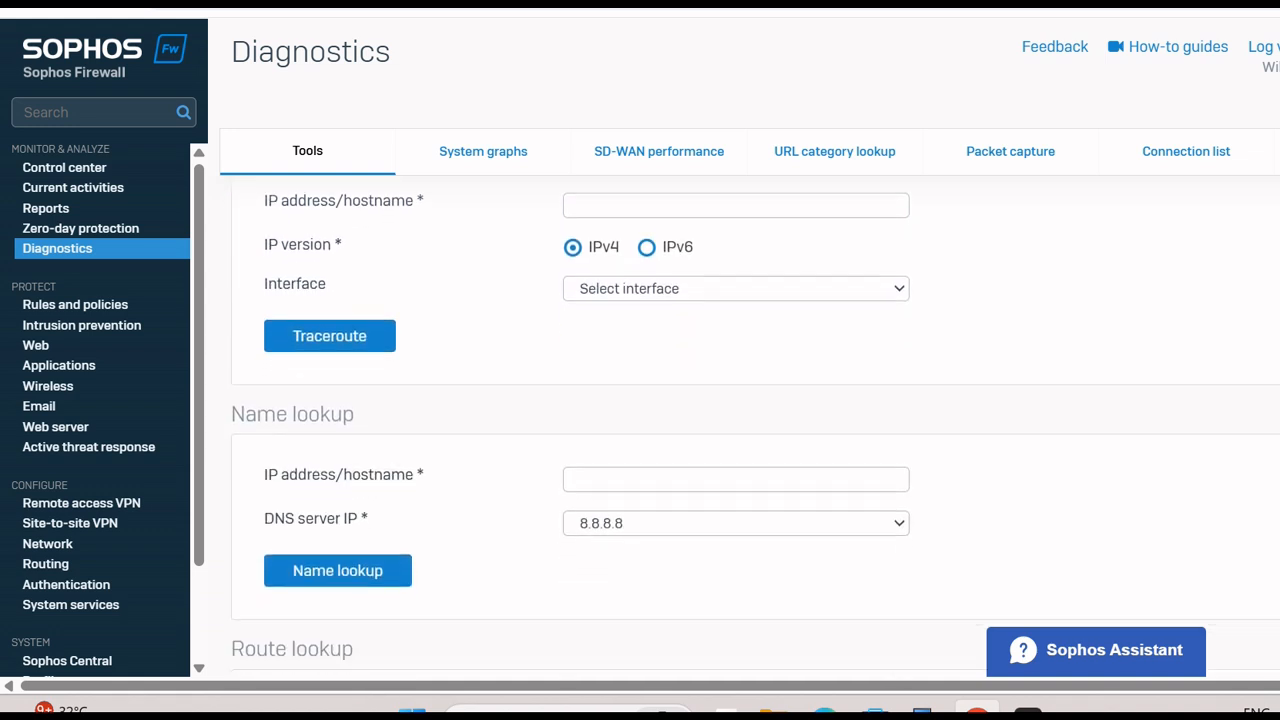
{"action": "scroll", "coordinate": [755, 424], "scroll_direction": "down", "scroll_amount": 5}
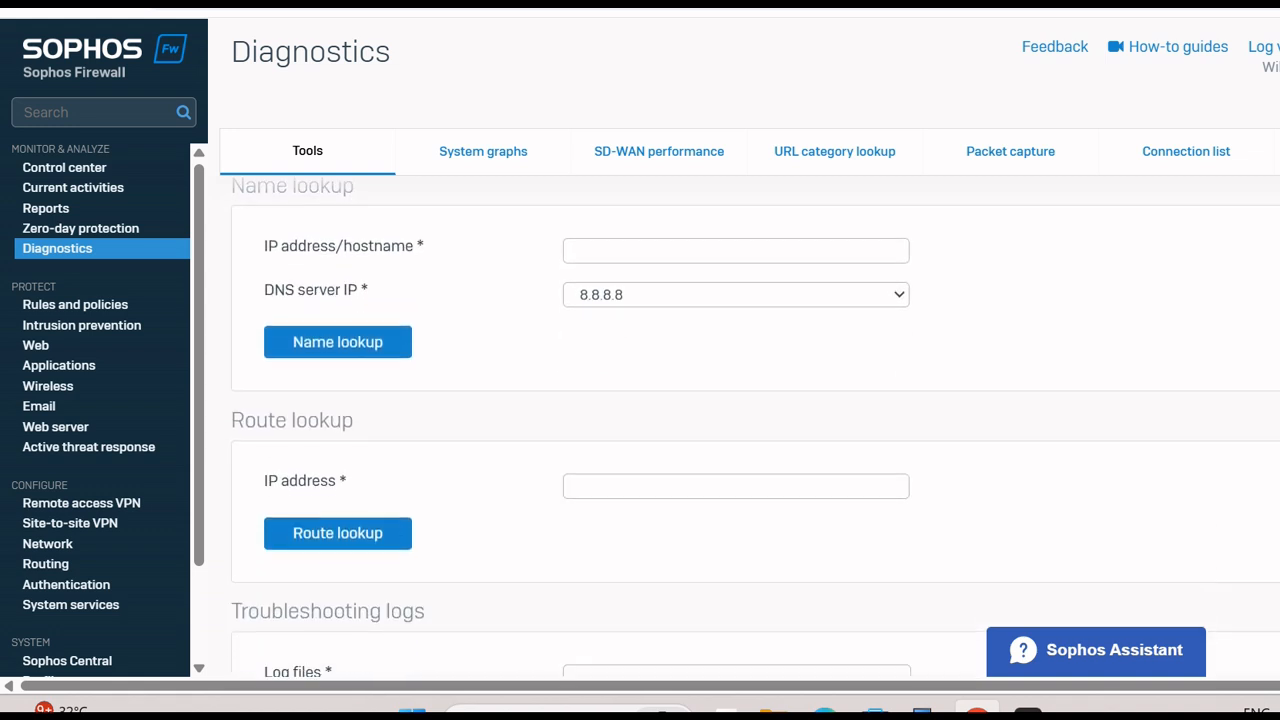
{"action": "scroll", "coordinate": [755, 428], "scroll_direction": "down", "scroll_amount": 5}
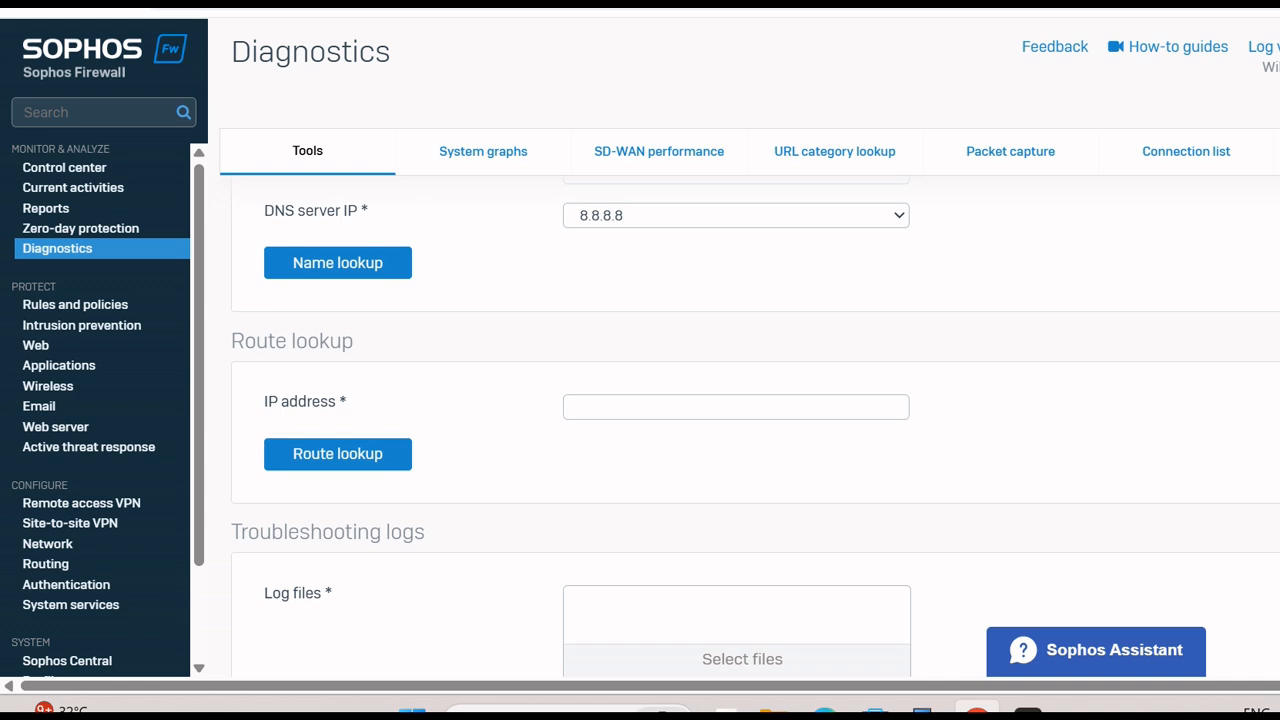
{"action": "scroll", "coordinate": [755, 428], "scroll_direction": "down", "scroll_amount": 3}
{"action": "scroll", "coordinate": [755, 428], "scroll_direction": "up", "scroll_amount": 14}
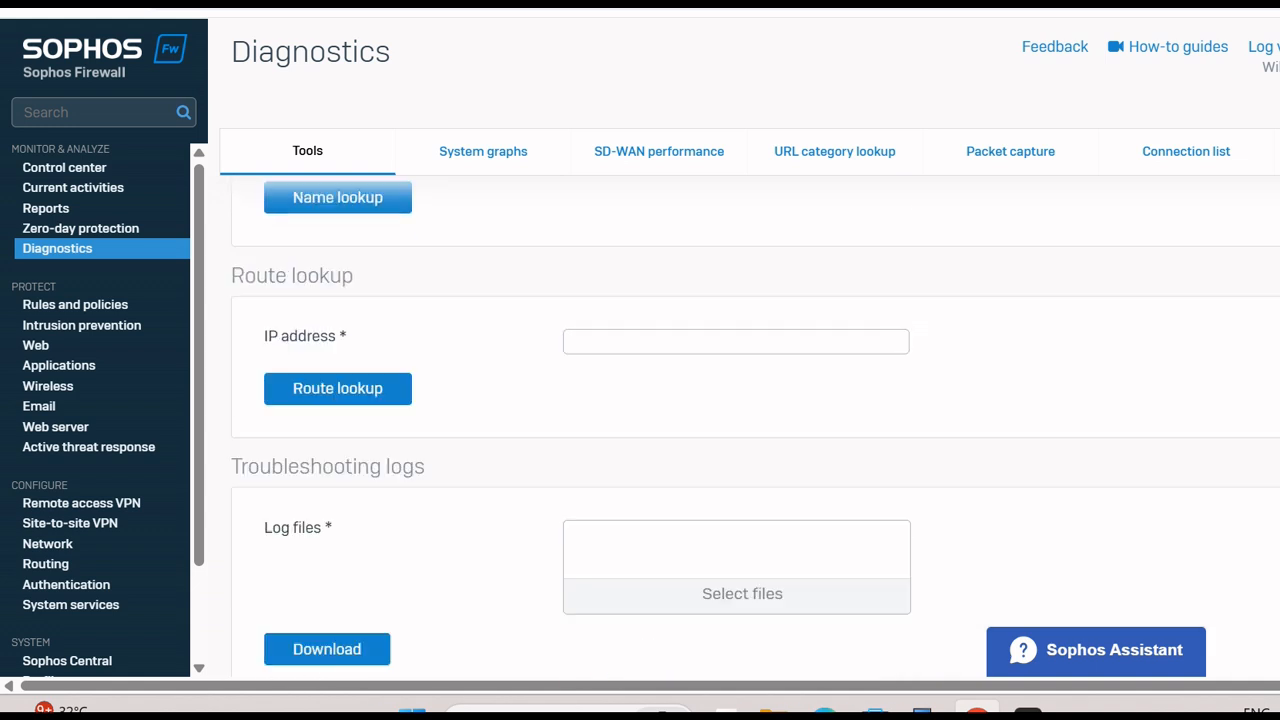
{"action": "scroll", "coordinate": [755, 428], "scroll_direction": "up", "scroll_amount": 8}
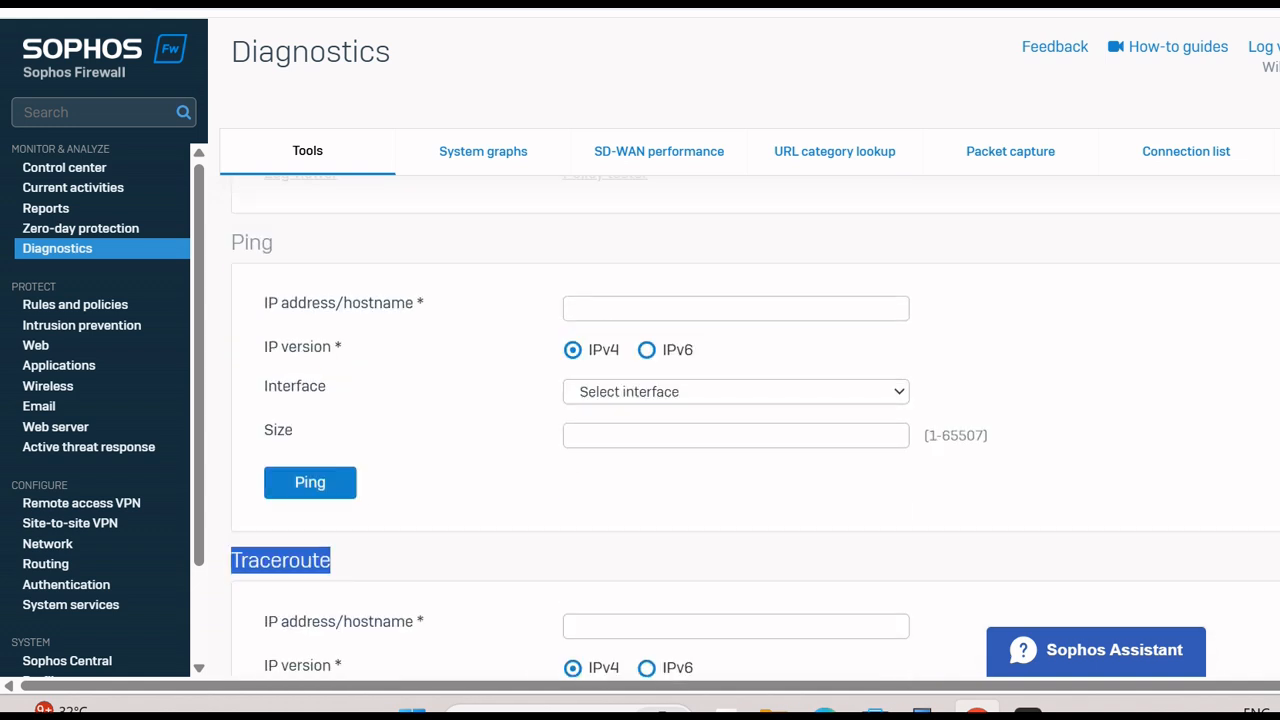
{"action": "scroll", "coordinate": [755, 428], "scroll_direction": "up", "scroll_amount": 1}
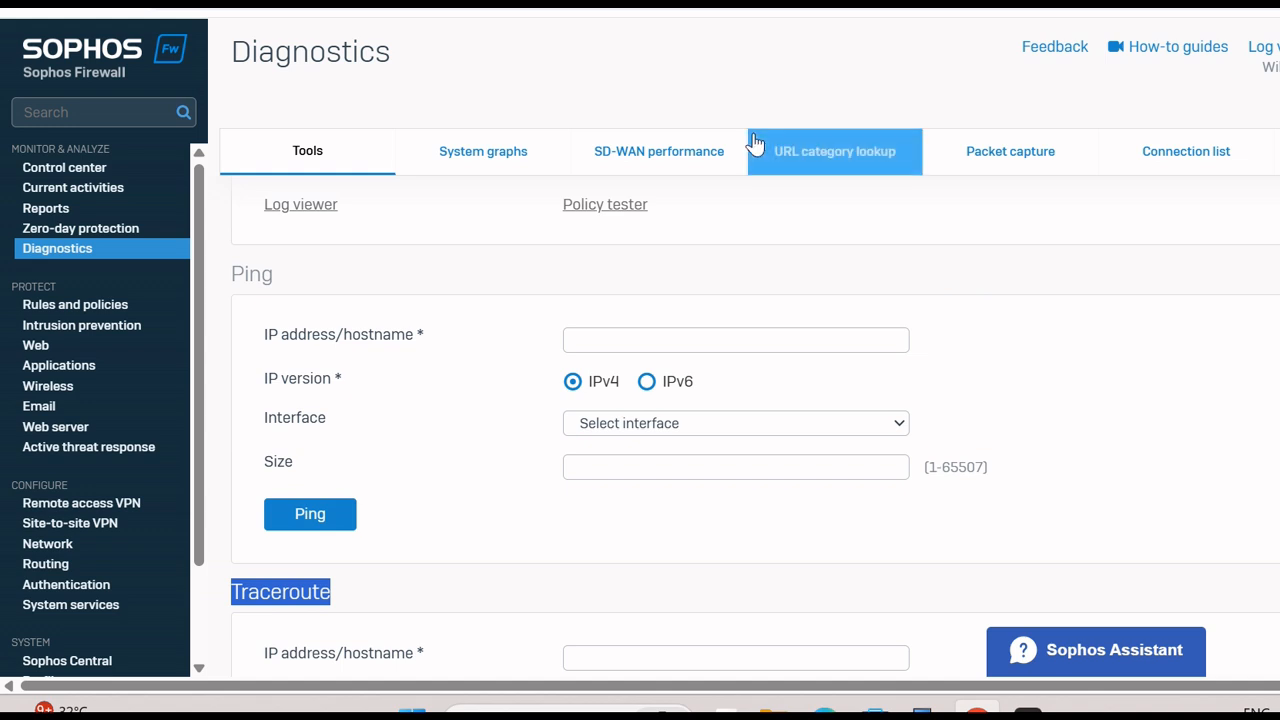
- Run a ping test to google.com through interface Port6
{"action": "left_click", "coordinate": [465, 471]}
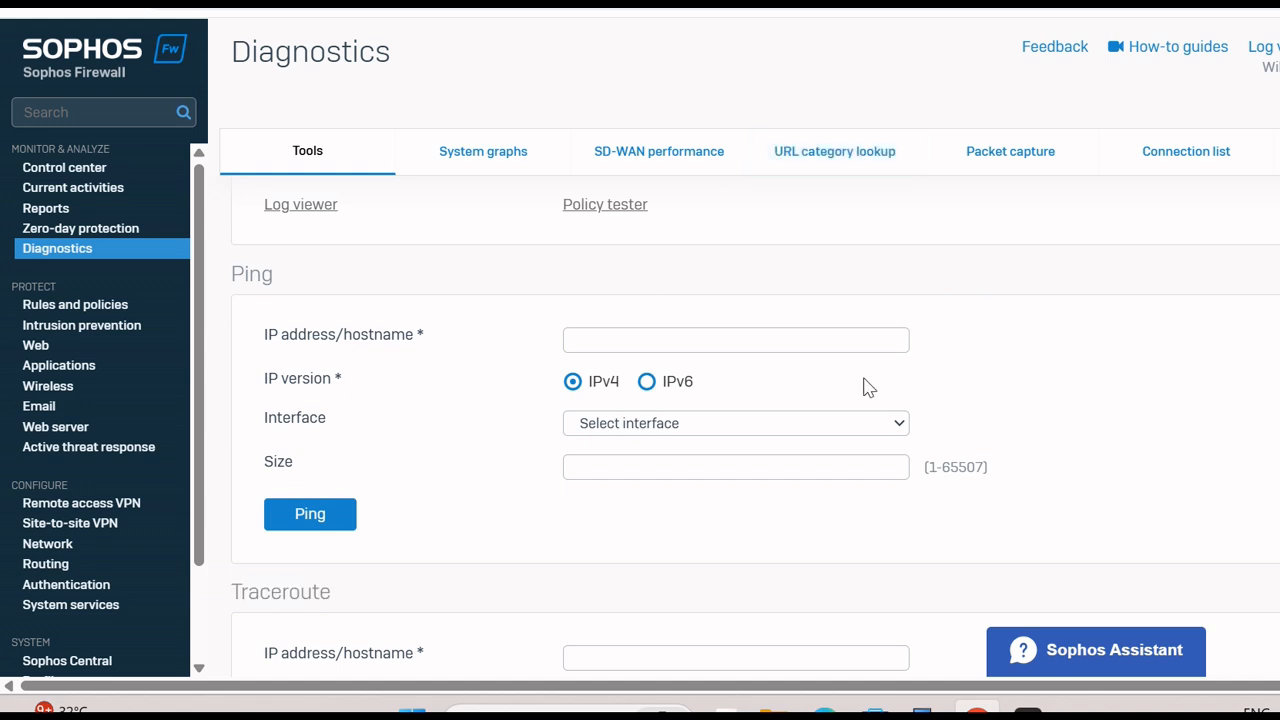
{"action": "scroll", "coordinate": [755, 435], "scroll_direction": "down", "scroll_amount": 1}
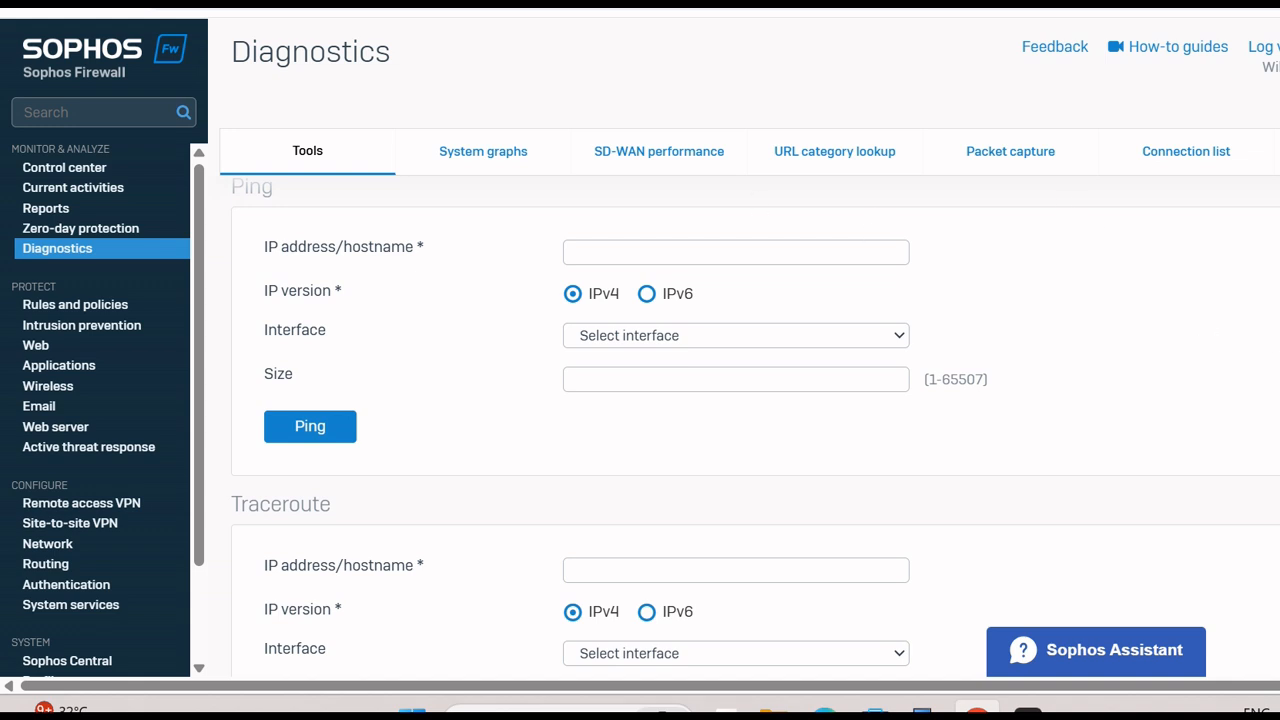
{"action": "scroll", "coordinate": [755, 435], "scroll_direction": "up", "scroll_amount": 1}
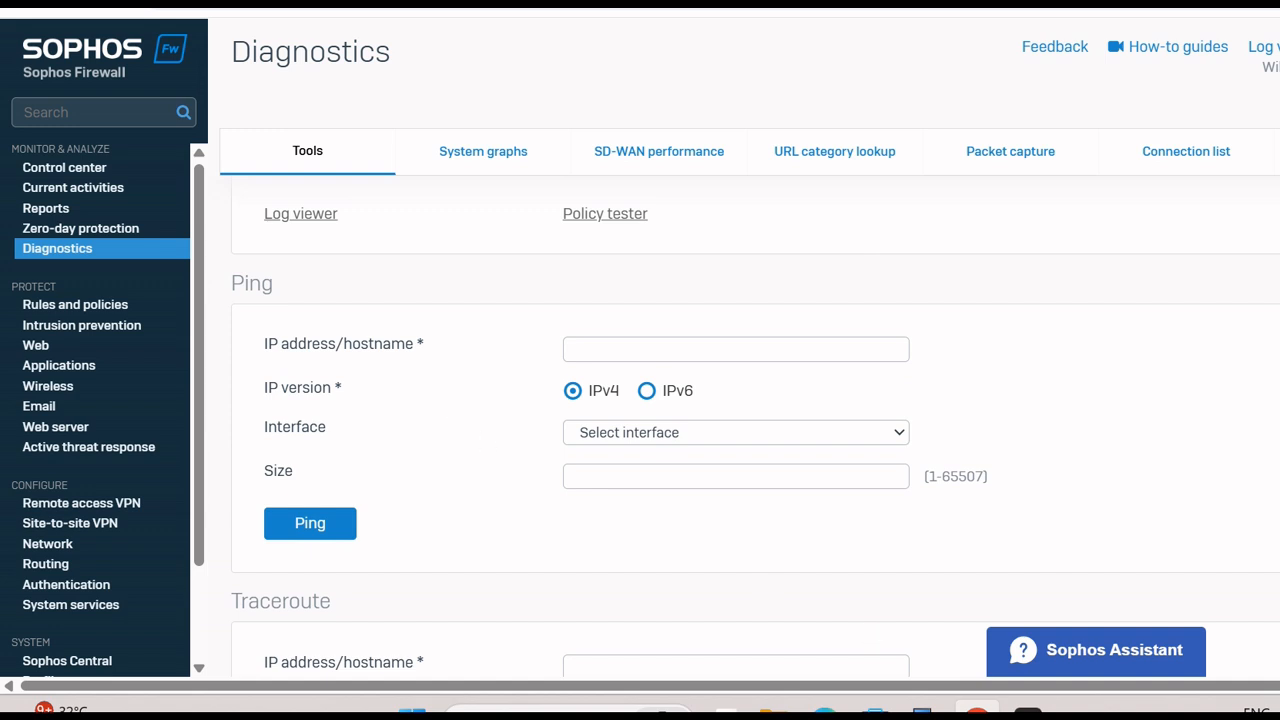
{"action": "scroll", "coordinate": [755, 428], "scroll_direction": "down", "scroll_amount": 1}
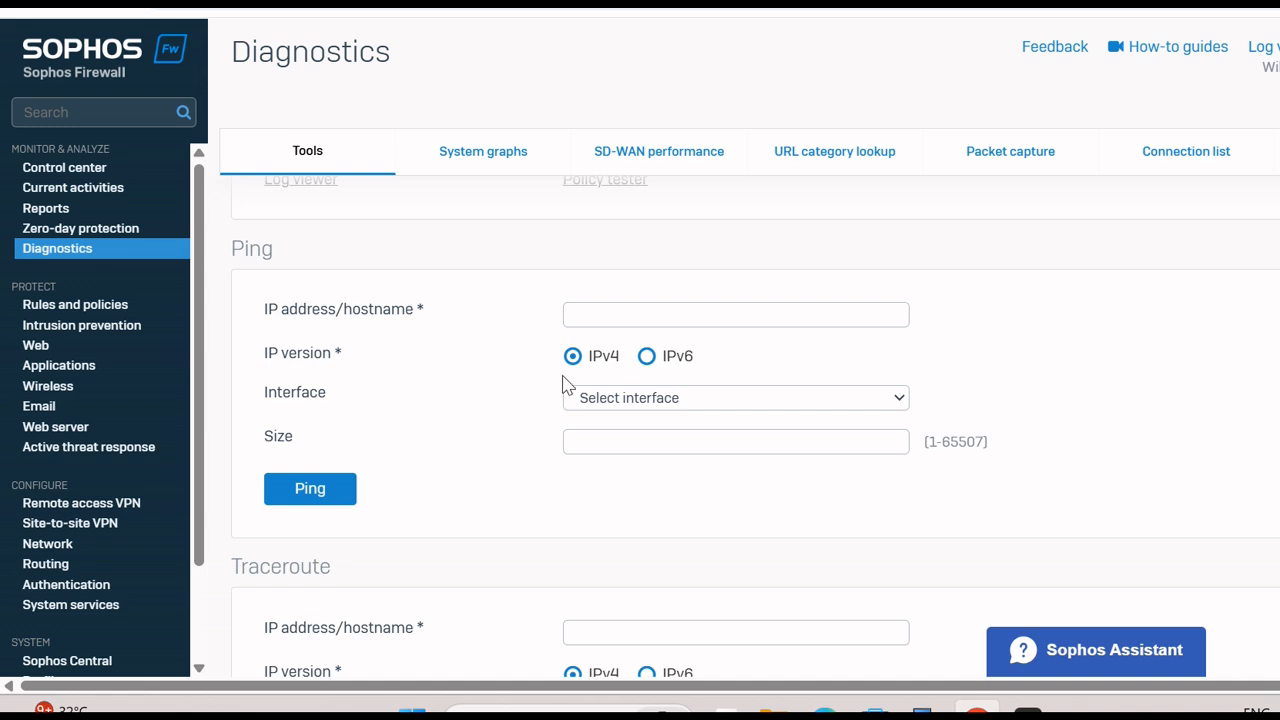
{"action": "left_click", "coordinate": [726, 319]}
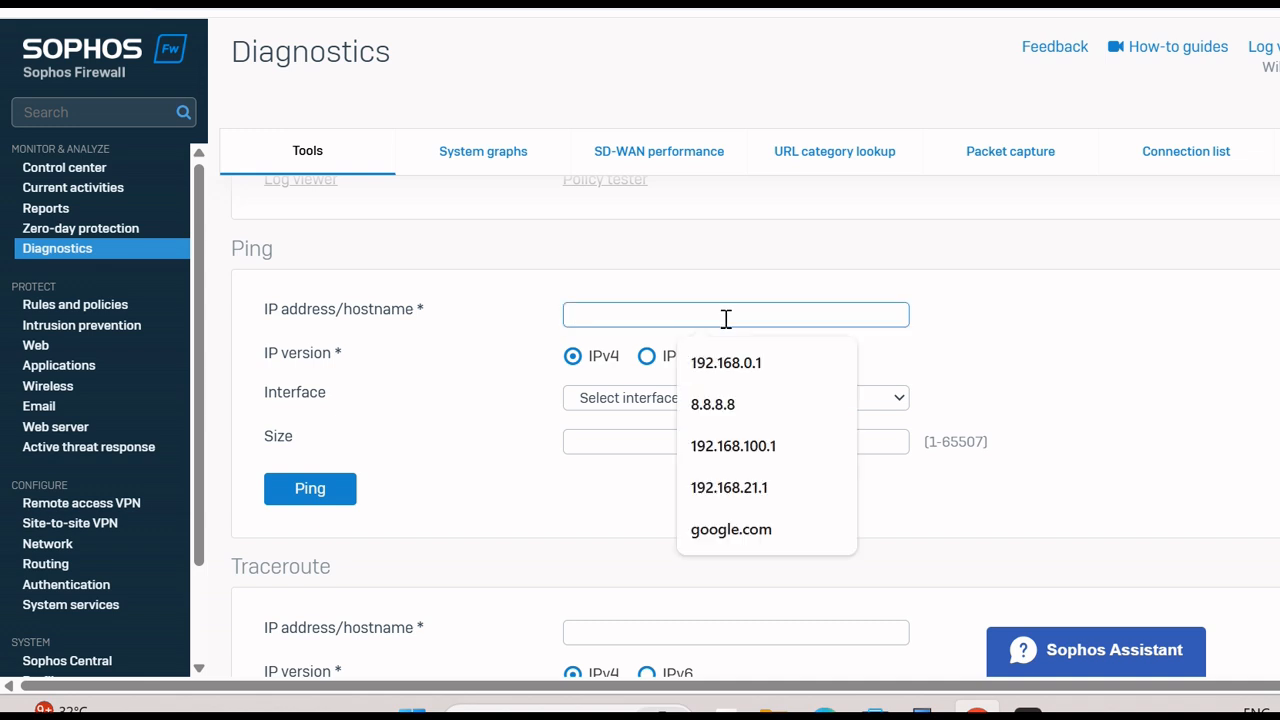
{"action": "type", "text": "goog"}
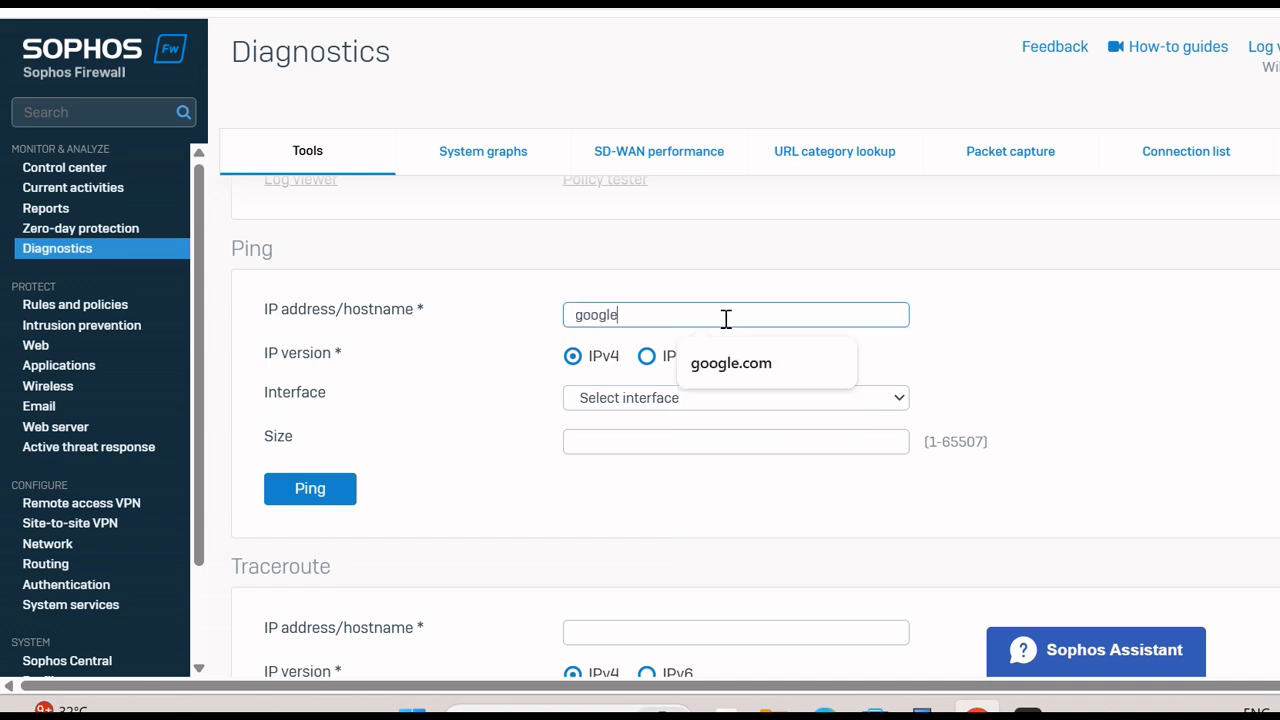
{"action": "type", "text": "le"}
{"action": "left_click", "coordinate": [750, 364]}
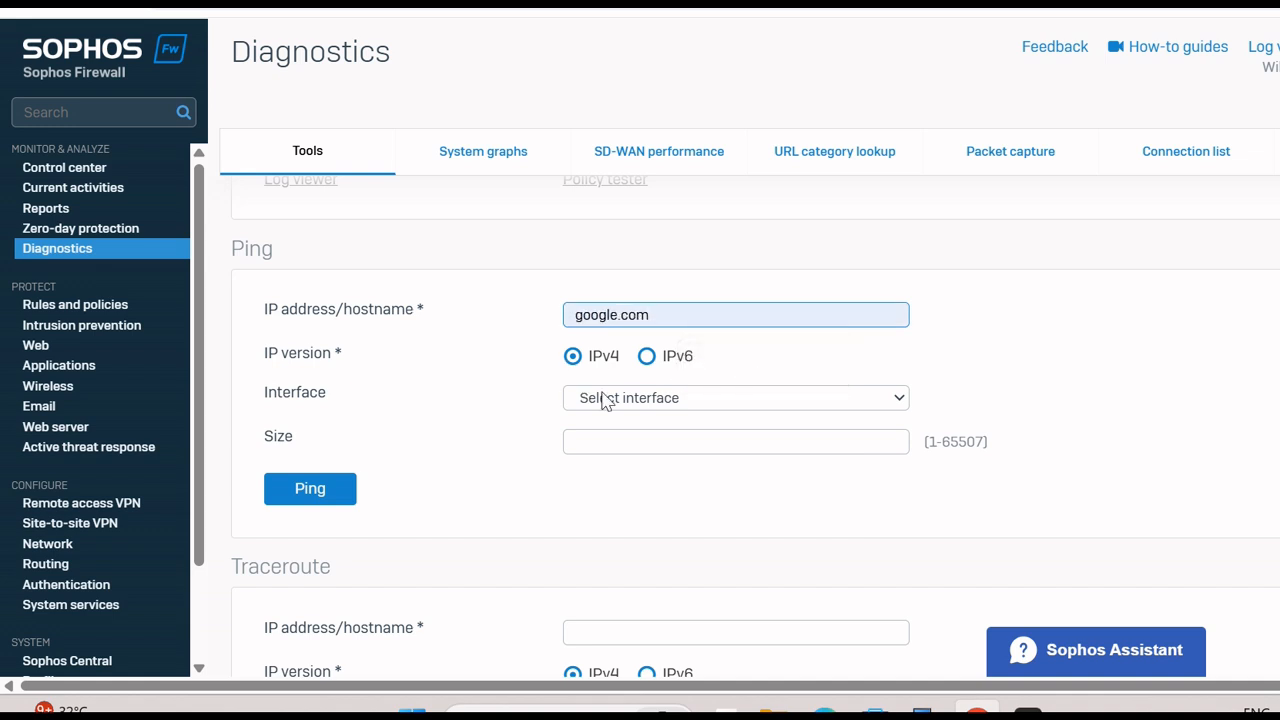
{"action": "left_click", "coordinate": [696, 404]}
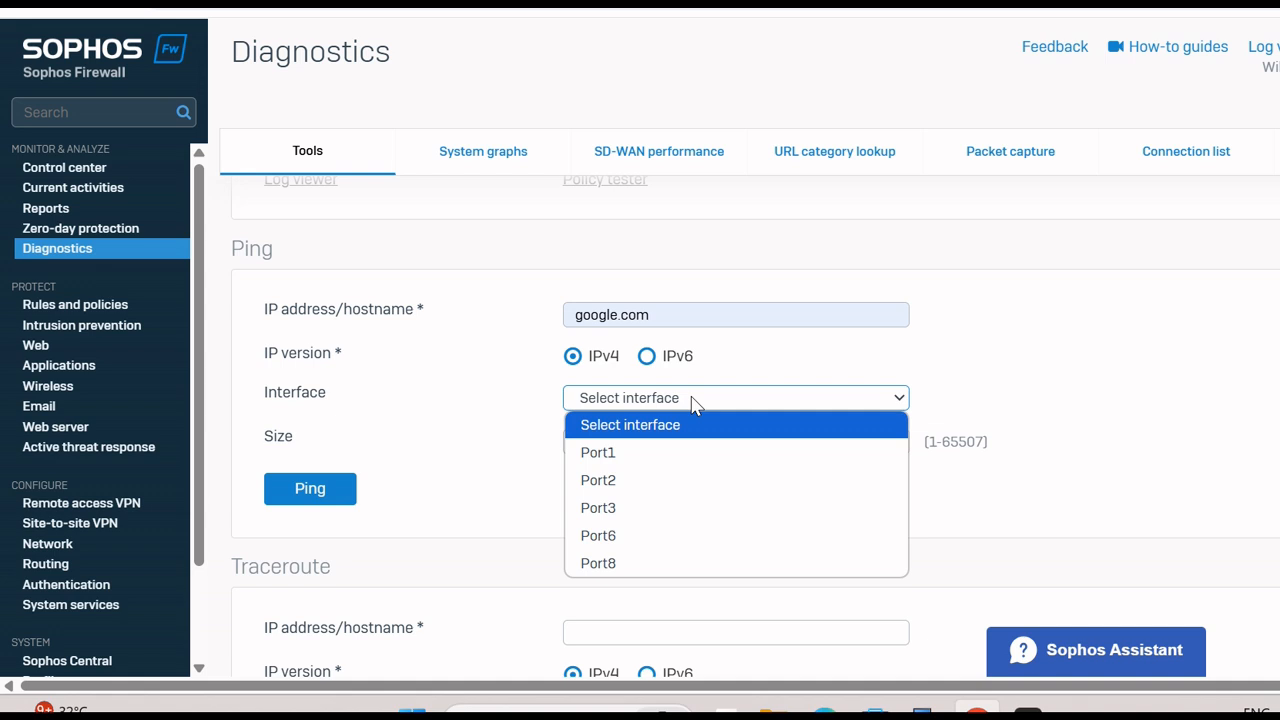
{"action": "left_click", "coordinate": [629, 541]}
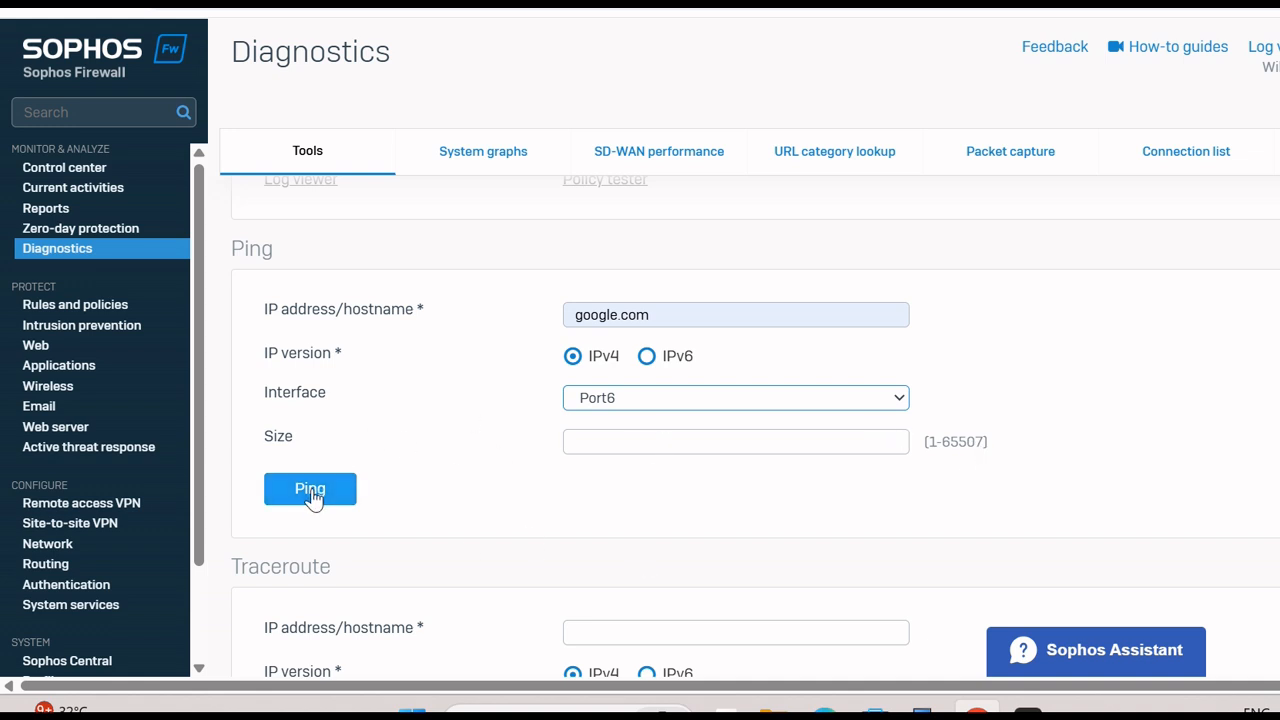
{"action": "left_click_drag", "start_coordinate": [676, 318], "coordinate": [566, 318]}
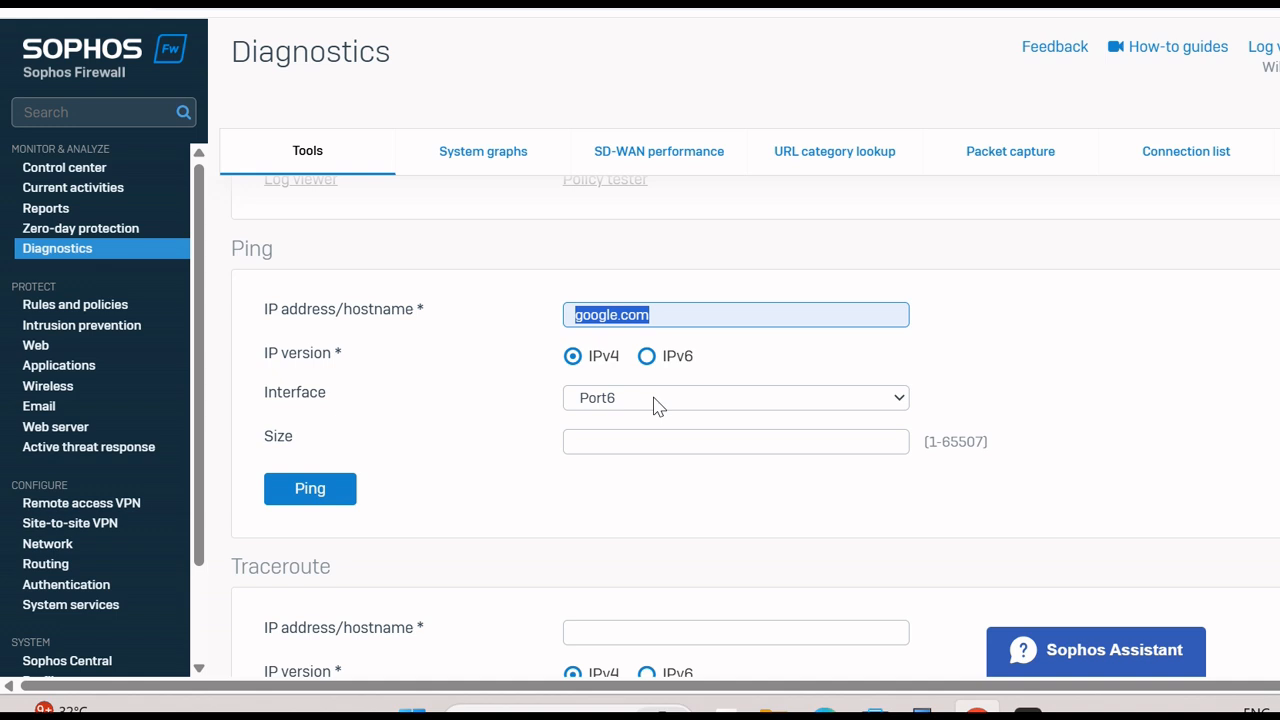
{"action": "left_click", "coordinate": [313, 490]}
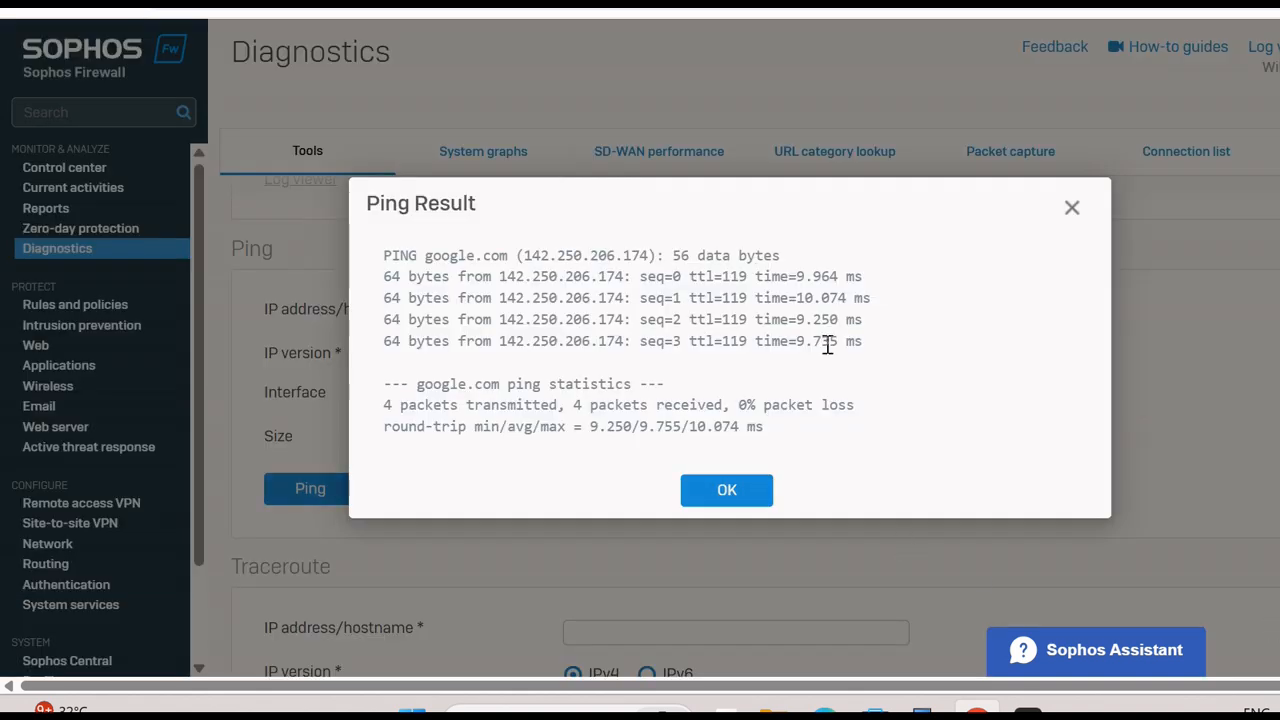
- Examine the reply lines, transmitted and received packets and packet loss in the ping result, and close it
{"action": "left_click_drag", "start_coordinate": [866, 342], "coordinate": [424, 277]}
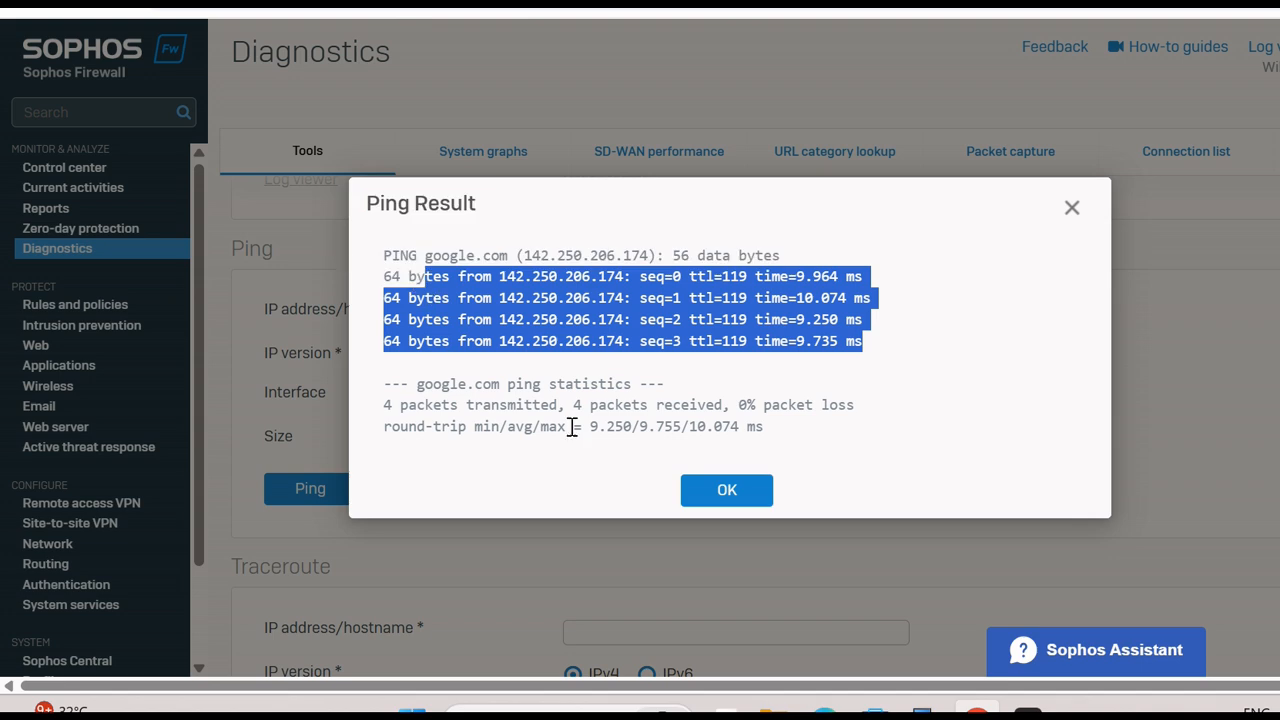
{"action": "left_click_drag", "start_coordinate": [467, 405], "coordinate": [561, 415]}
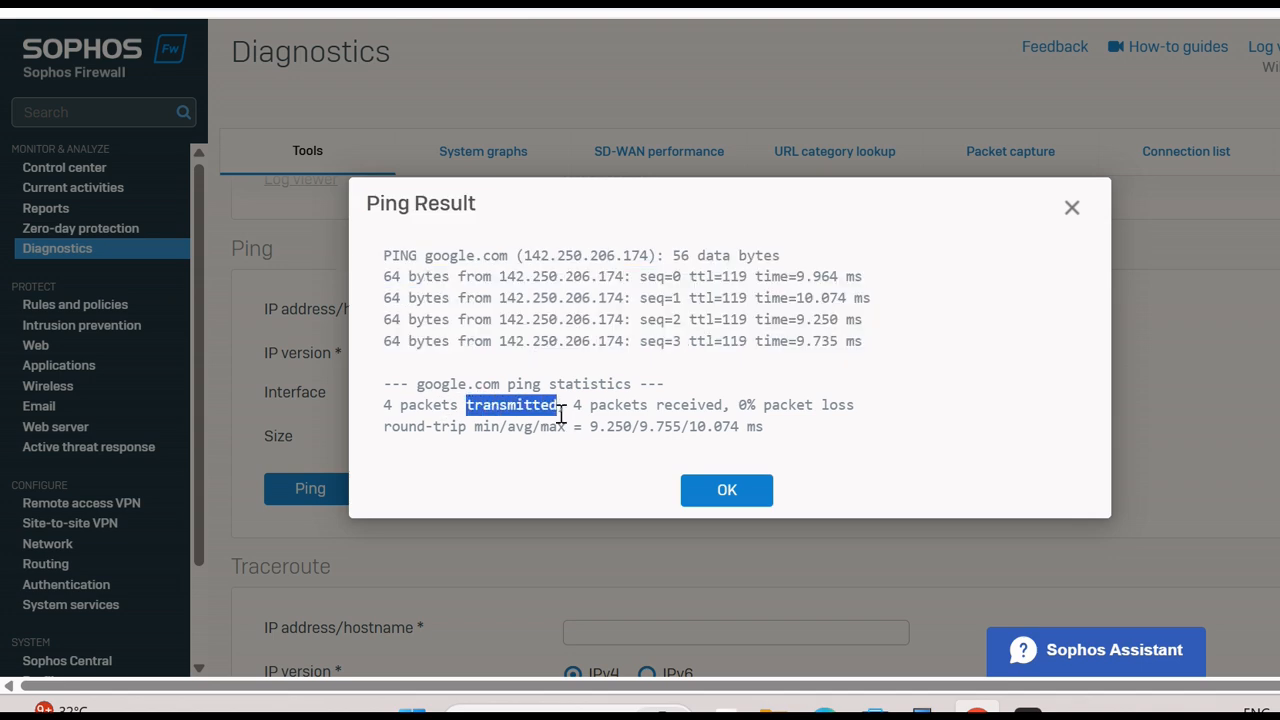
{"action": "double_click", "coordinate": [618, 405]}
{"action": "left_click_drag", "start_coordinate": [741, 405], "coordinate": [866, 425]}
{"action": "left_click", "coordinate": [733, 490]}
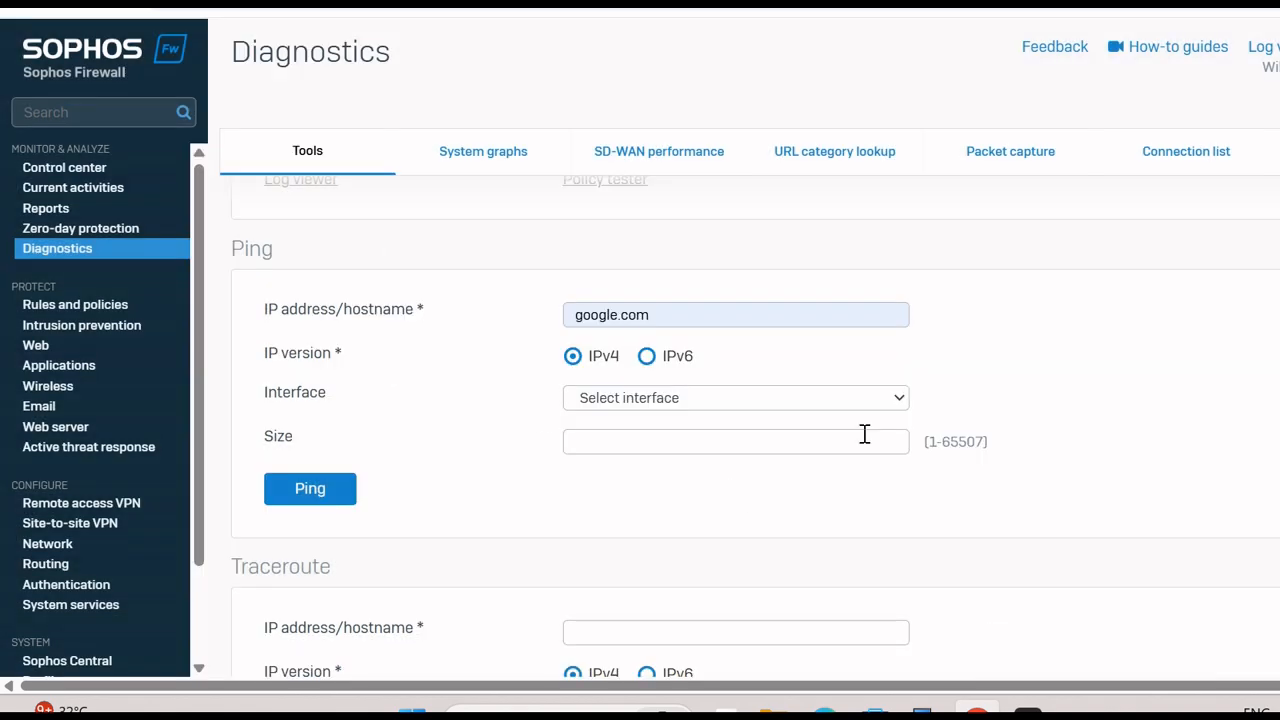
- Ping google.com through interface Port8 and dismiss the result
{"action": "left_click", "coordinate": [703, 397]}
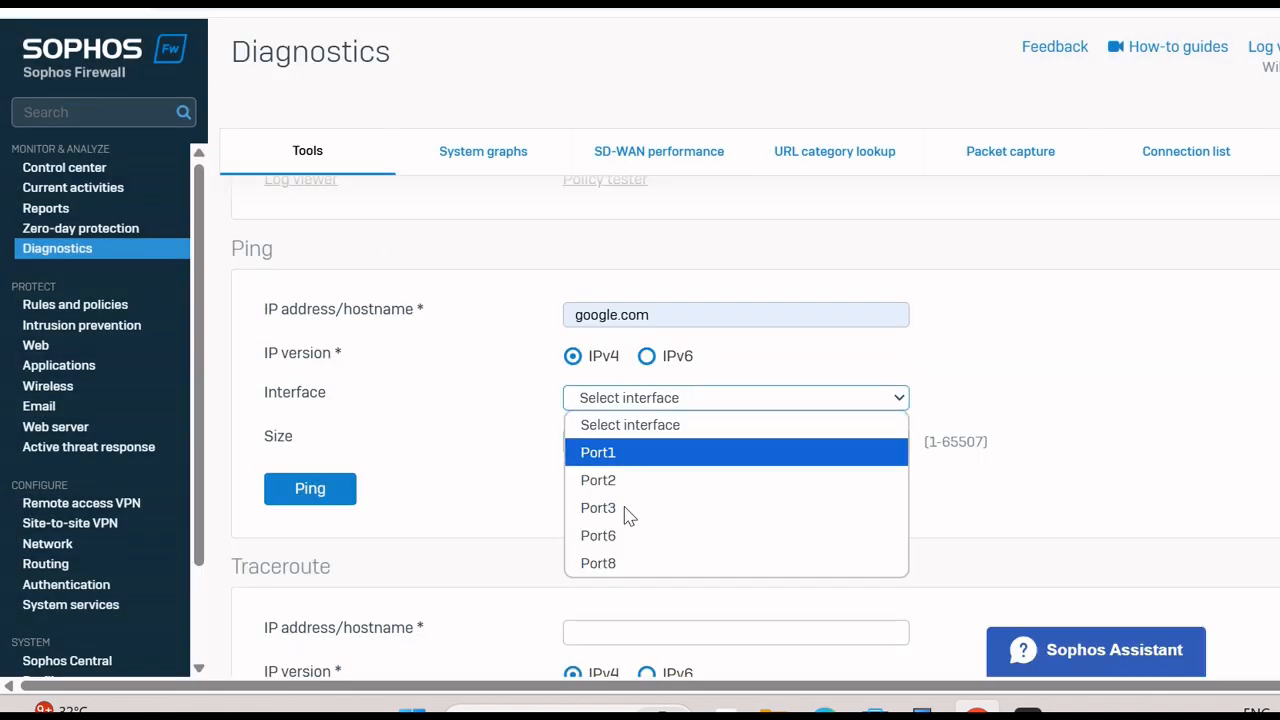
{"action": "left_click", "coordinate": [620, 565]}
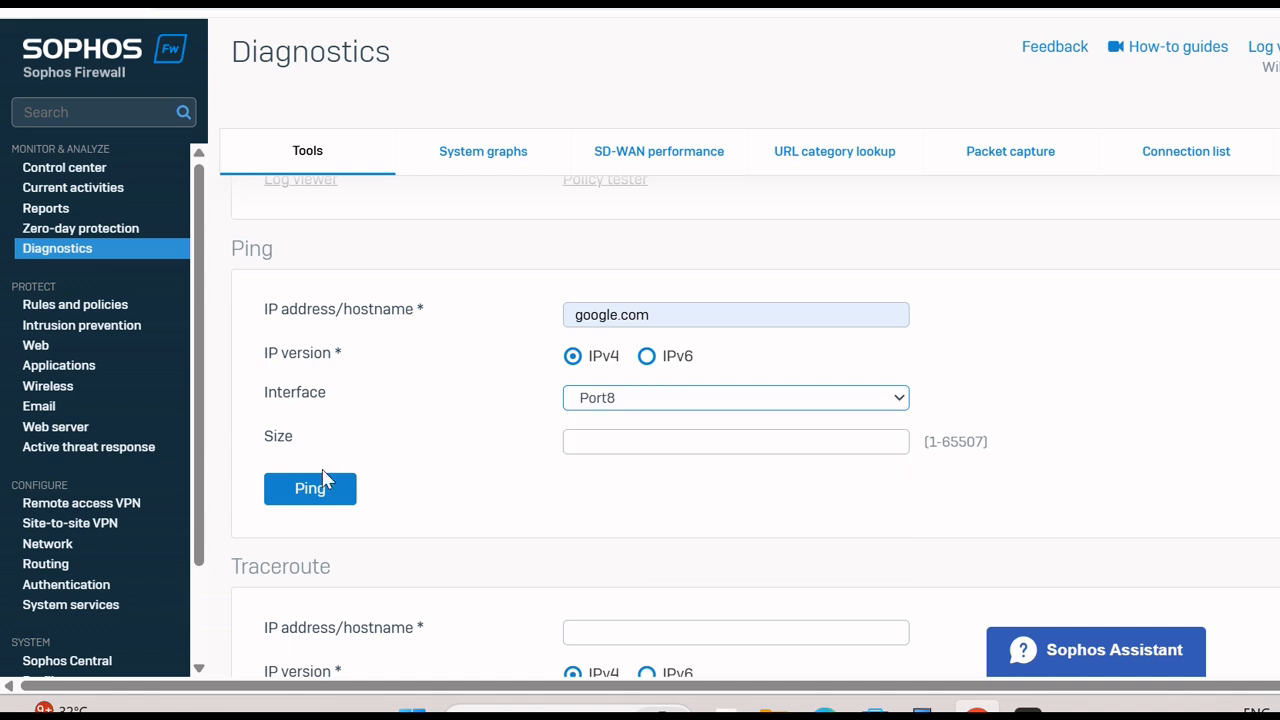
{"action": "left_click", "coordinate": [331, 502]}
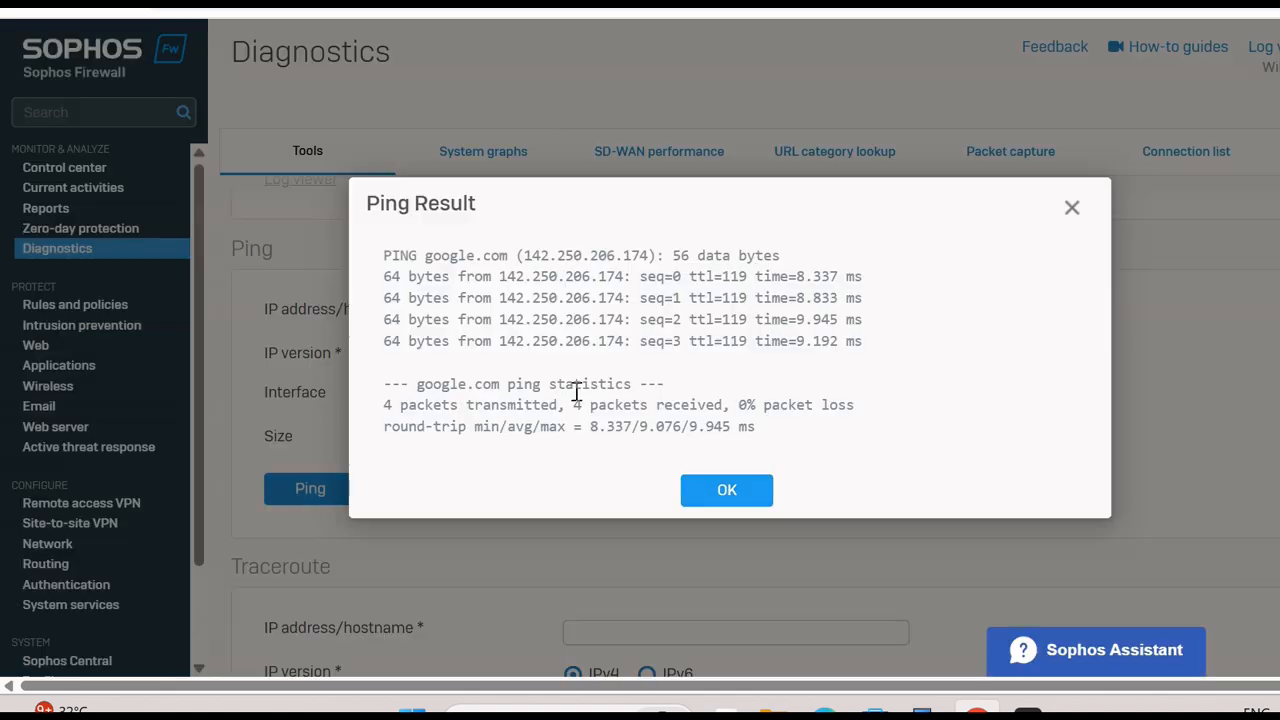
{"action": "left_click", "coordinate": [726, 491]}
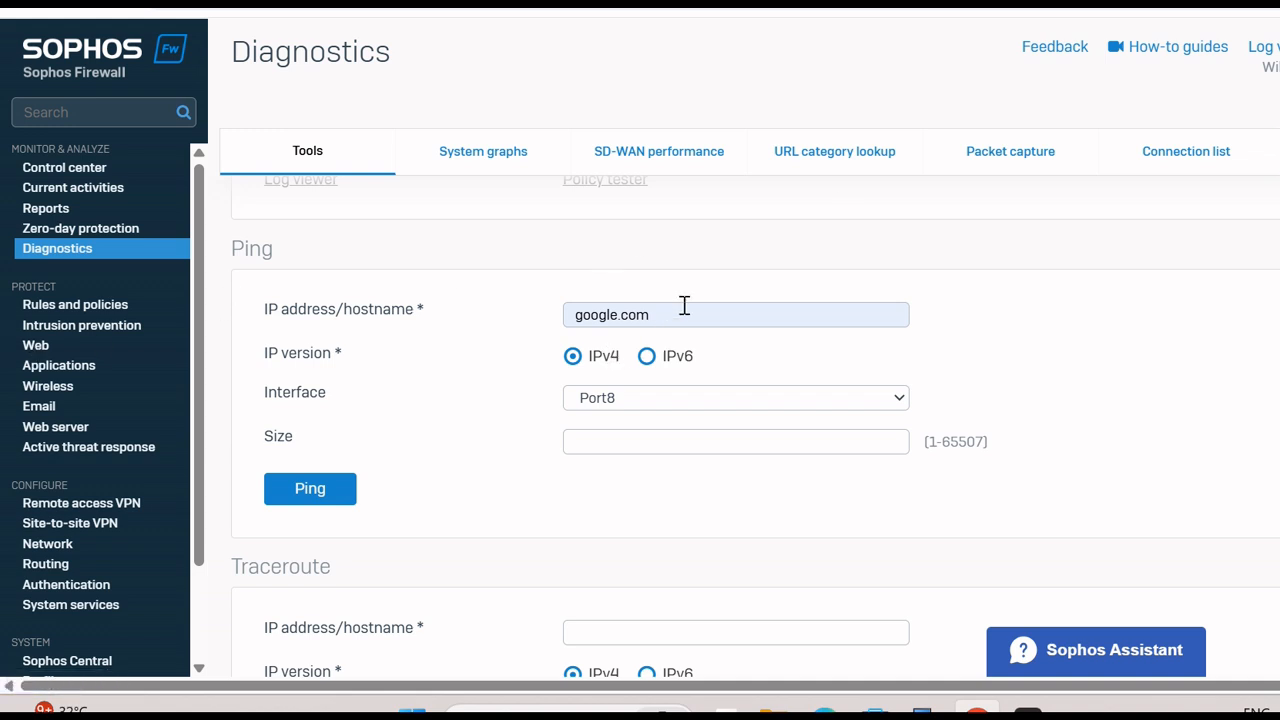
{"action": "left_click_drag", "start_coordinate": [684, 305], "coordinate": [476, 320]}
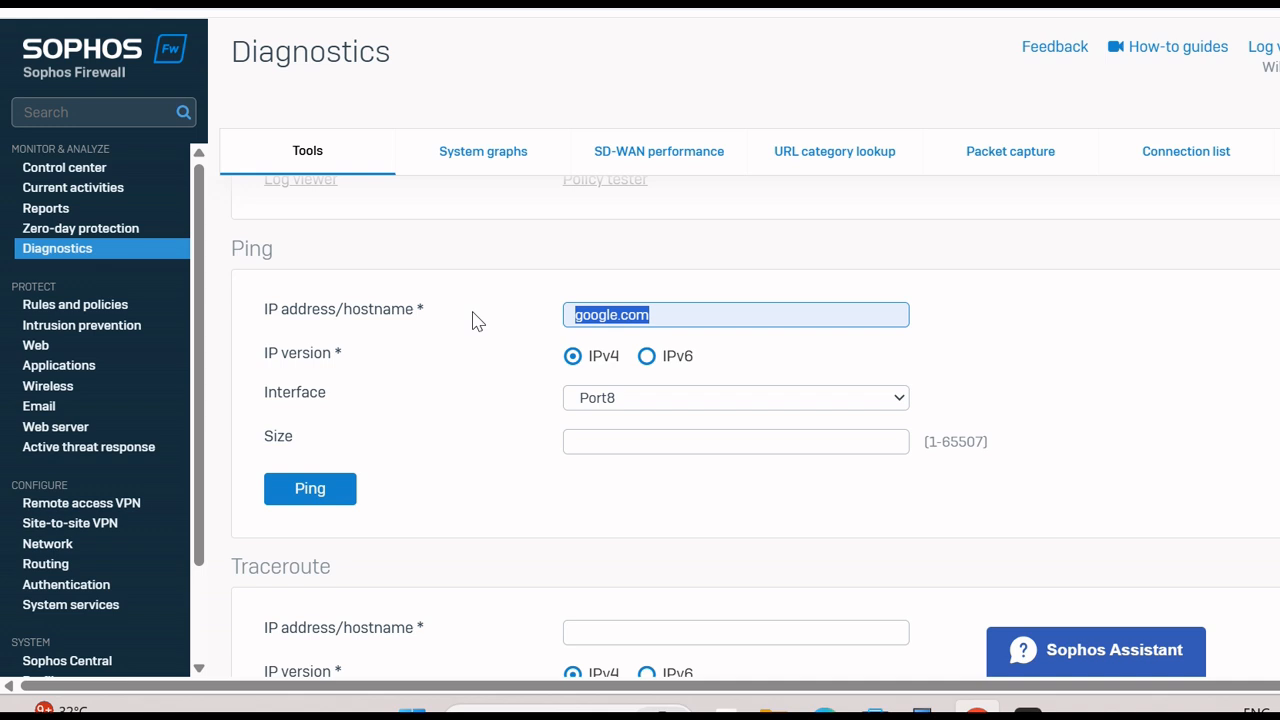
{"action": "type", "text": "192"}
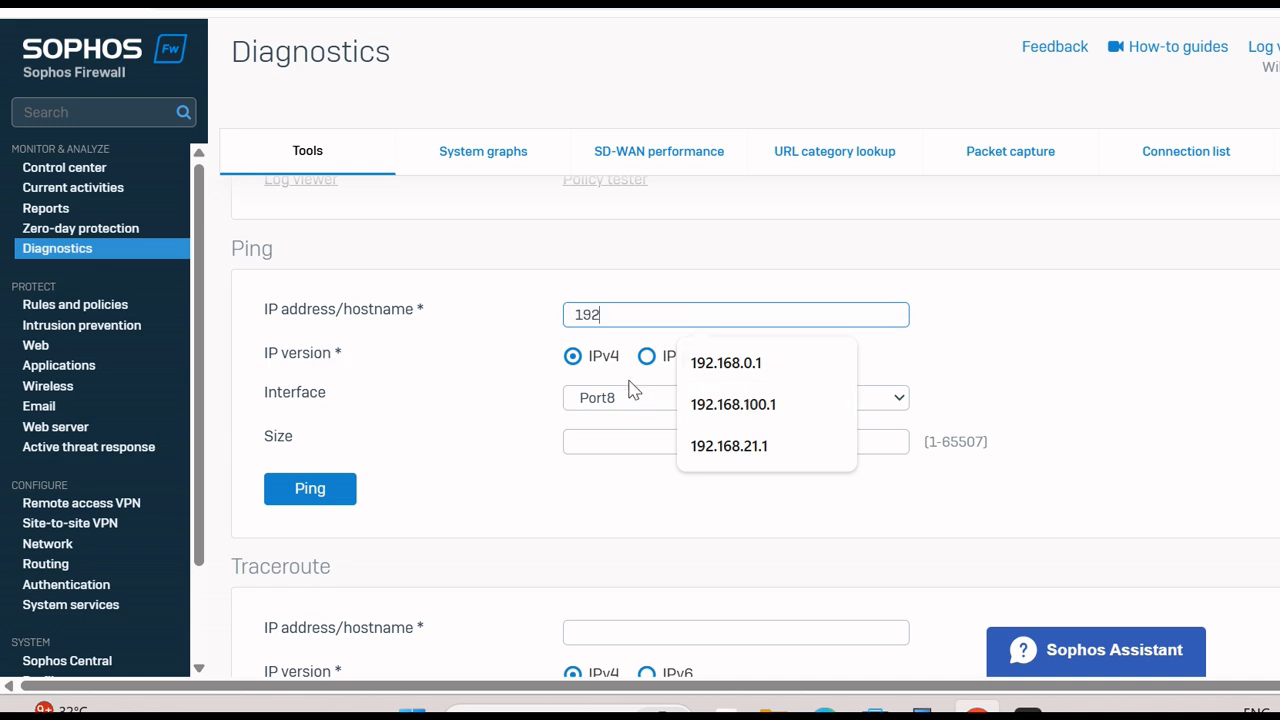
{"action": "left_click", "coordinate": [640, 287]}
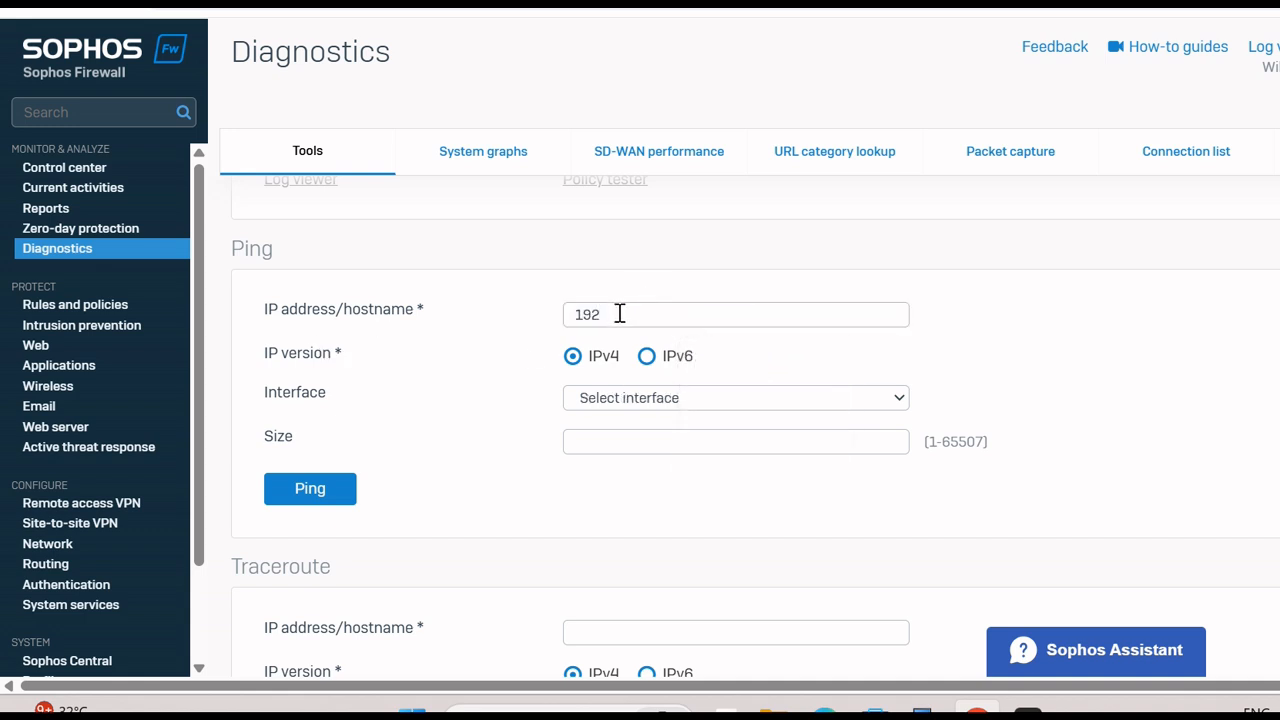
{"action": "left_click", "coordinate": [620, 314]}
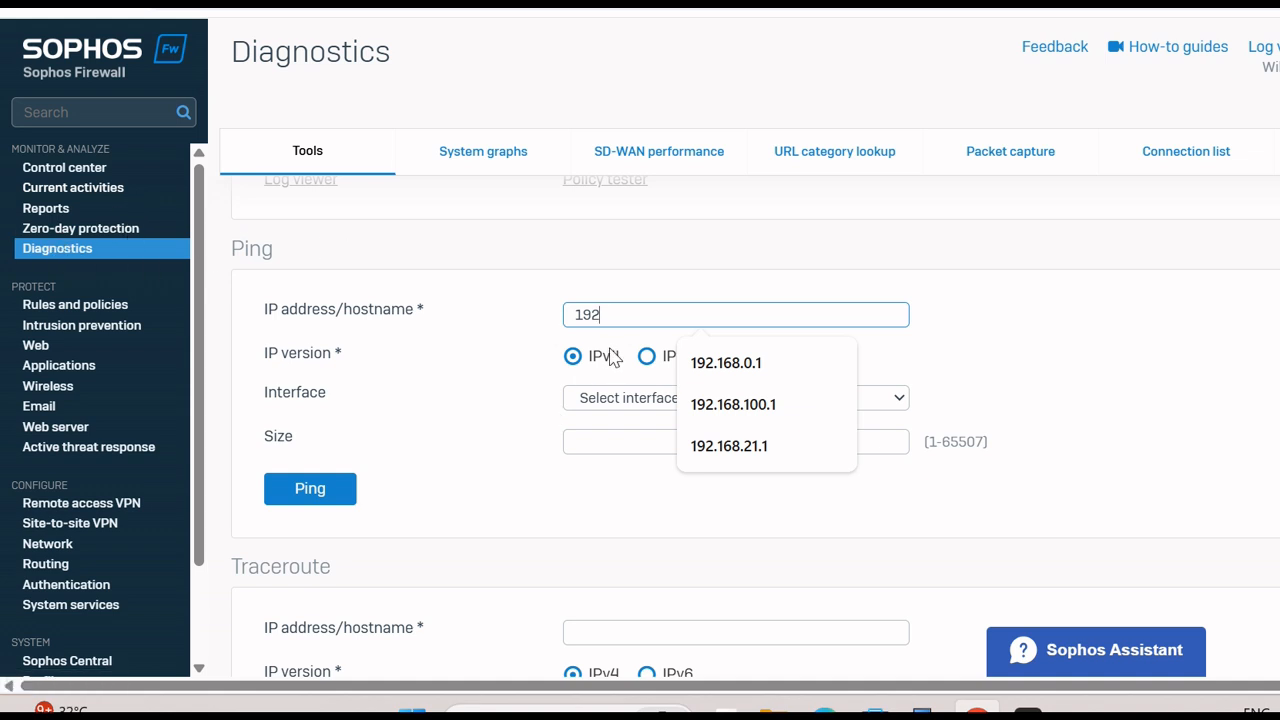
{"action": "left_click_drag", "start_coordinate": [640, 317], "coordinate": [584, 315]}
{"action": "left_click", "coordinate": [622, 402]}
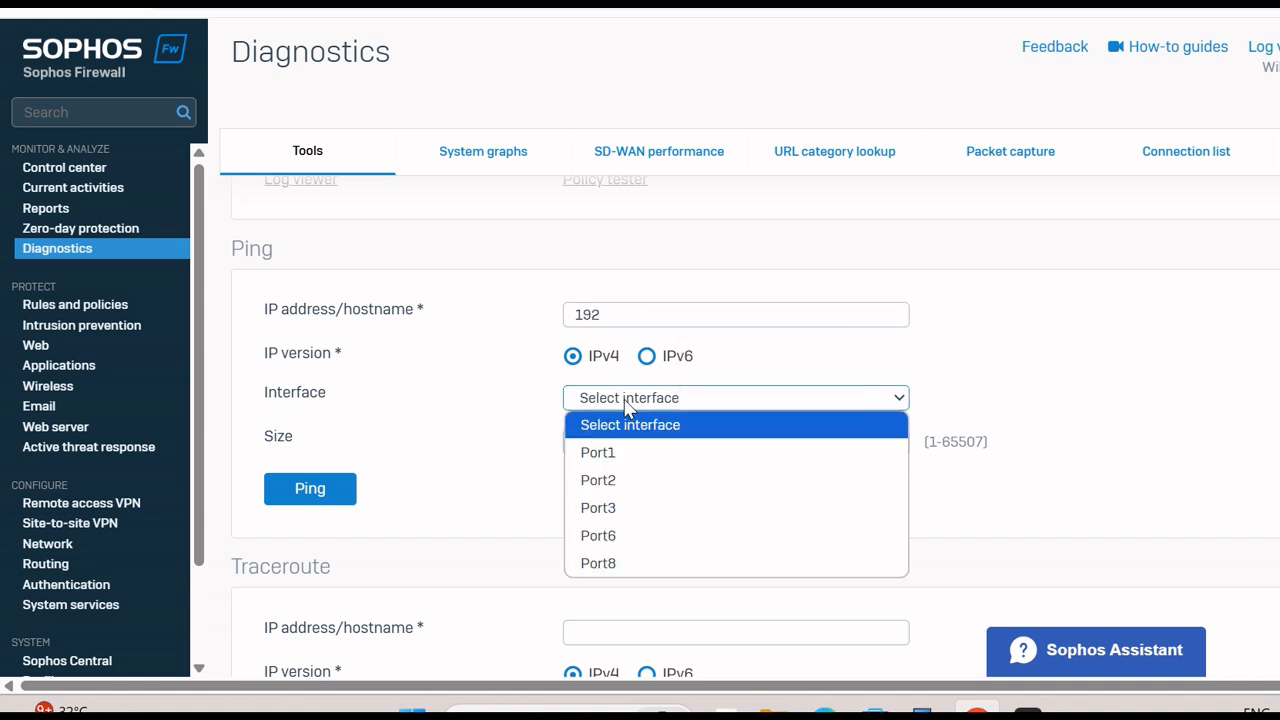
{"action": "left_click", "coordinate": [624, 484]}
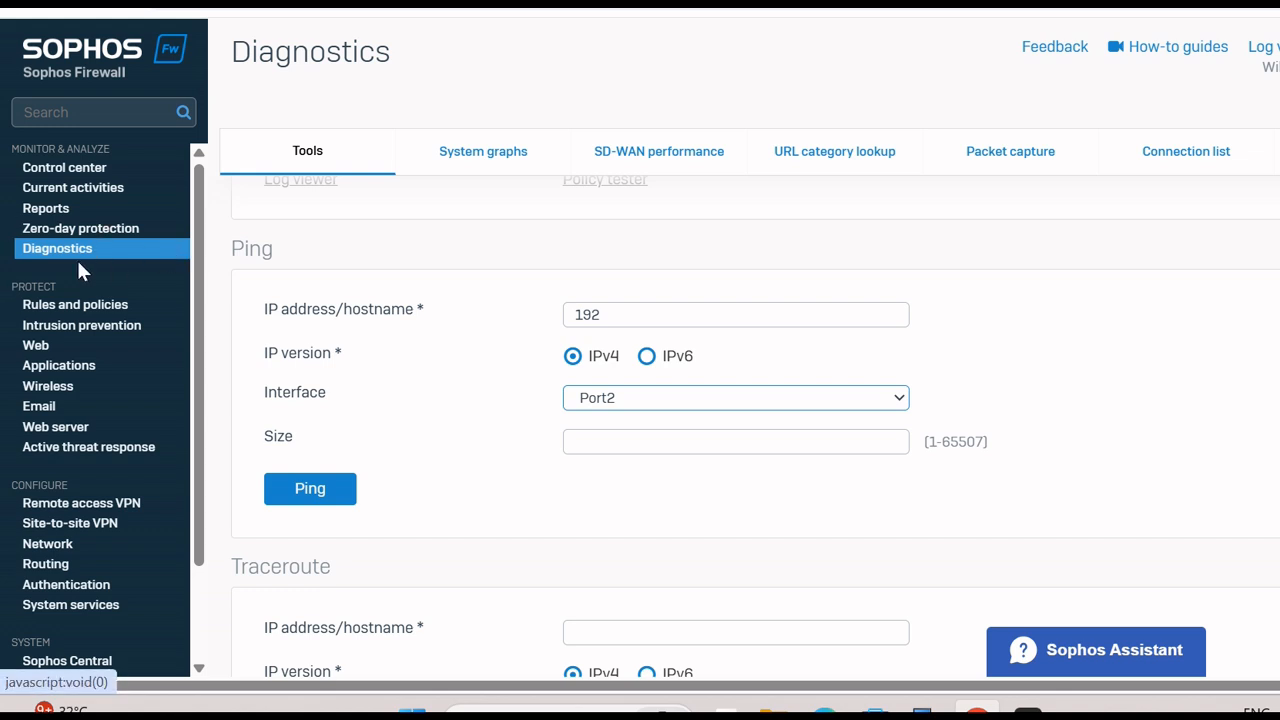
- List the current live connections by source IP address and find a local host address to test
{"action": "left_click", "coordinate": [108, 190]}
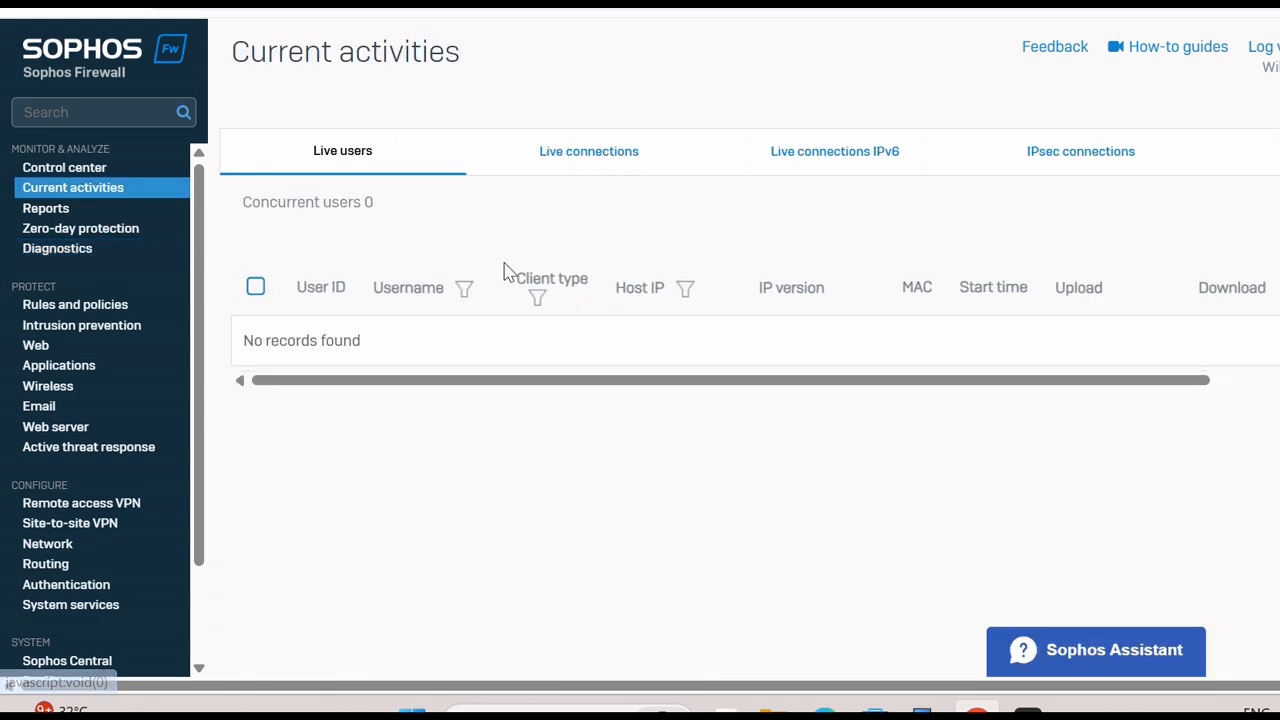
{"action": "left_click", "coordinate": [593, 167]}
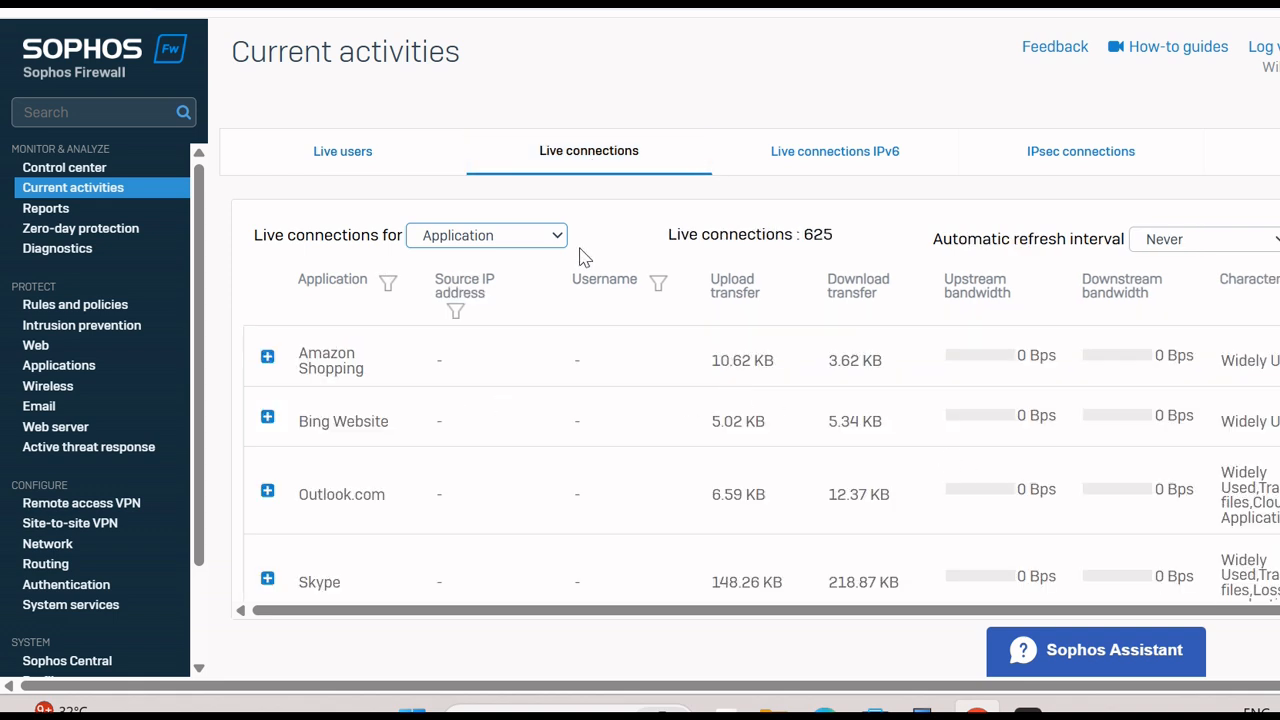
{"action": "left_click", "coordinate": [548, 241]}
{"action": "left_click", "coordinate": [486, 318]}
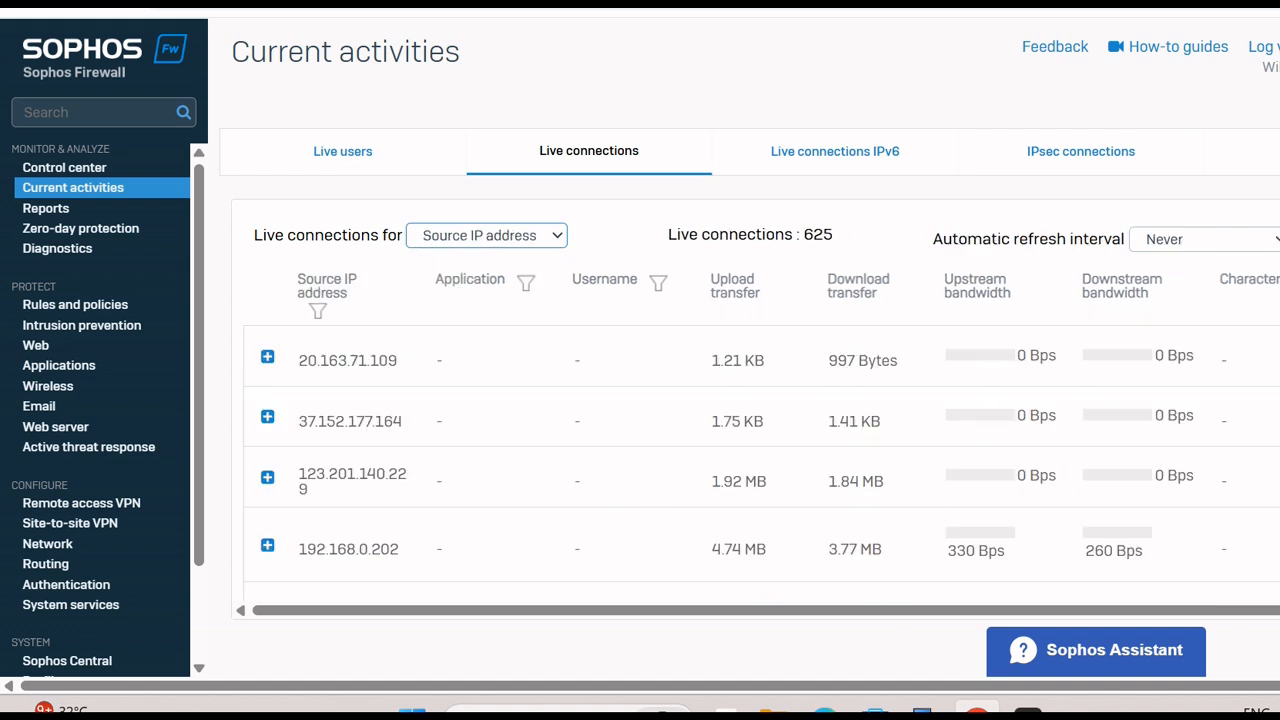
{"action": "scroll", "coordinate": [760, 400], "scroll_direction": "down", "scroll_amount": 3}
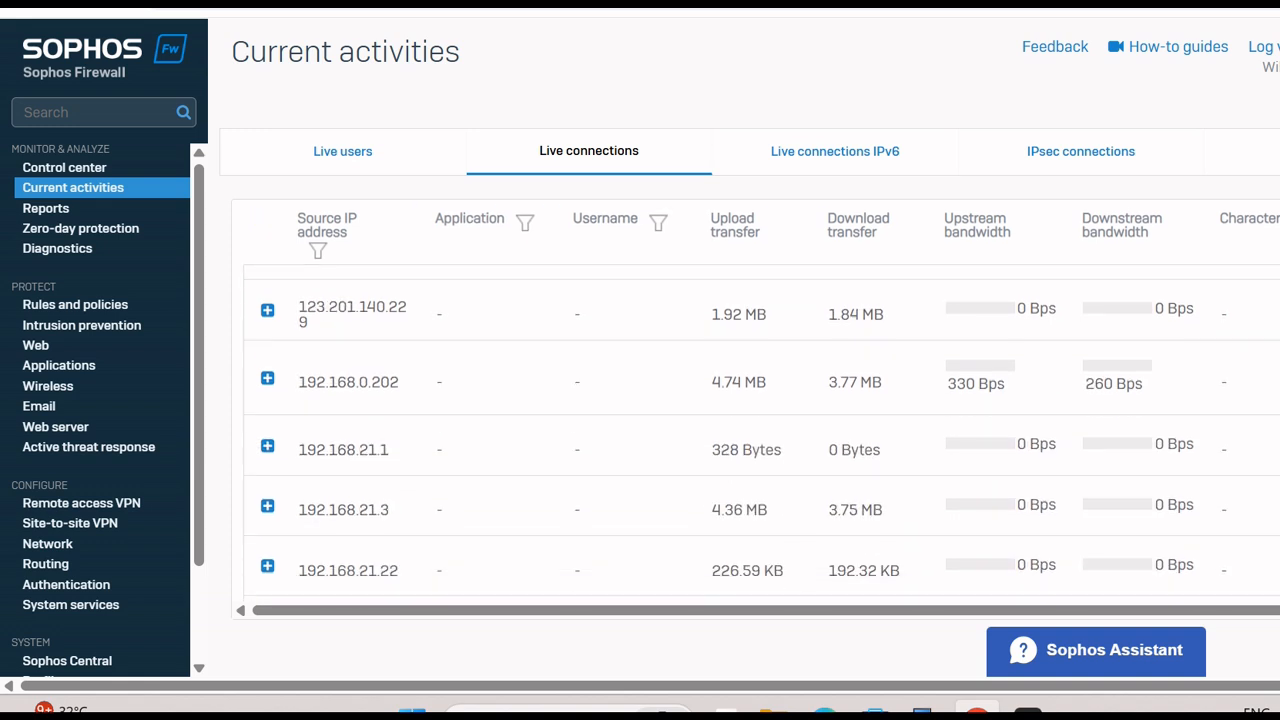
{"action": "scroll", "coordinate": [880, 295], "scroll_direction": "down", "scroll_amount": 2}
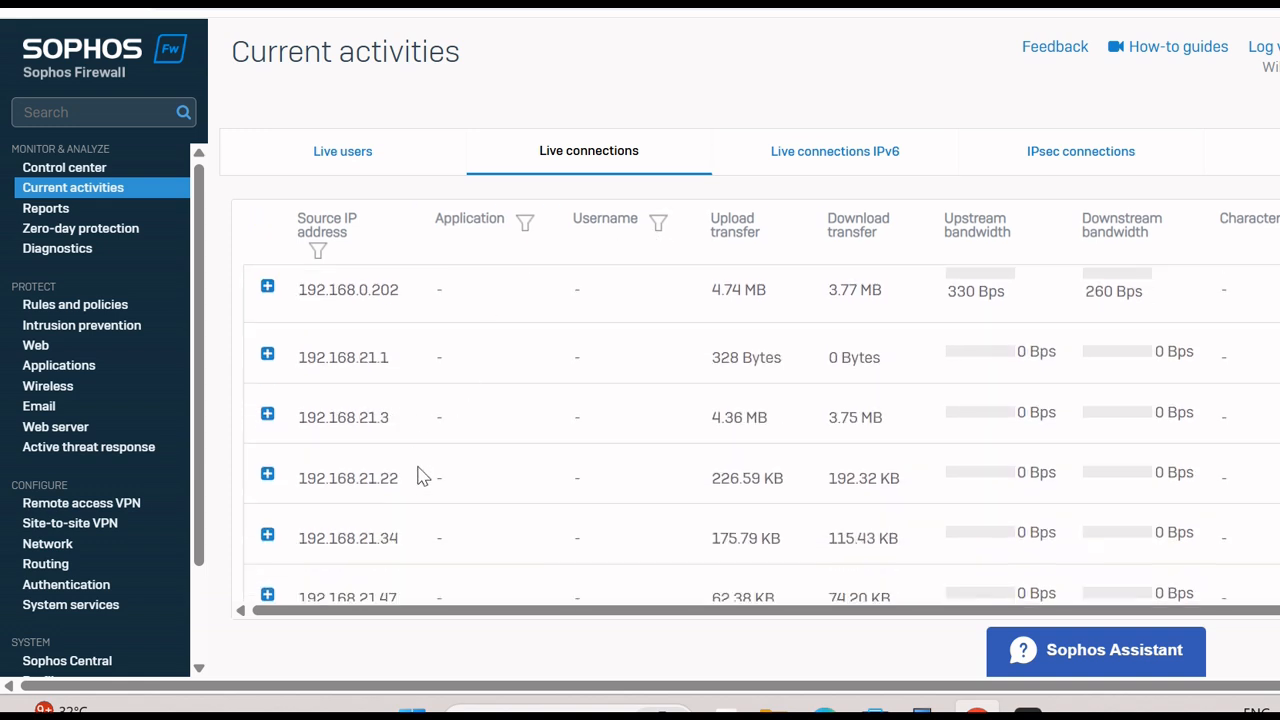
{"action": "left_click_drag", "start_coordinate": [403, 489], "coordinate": [308, 478]}
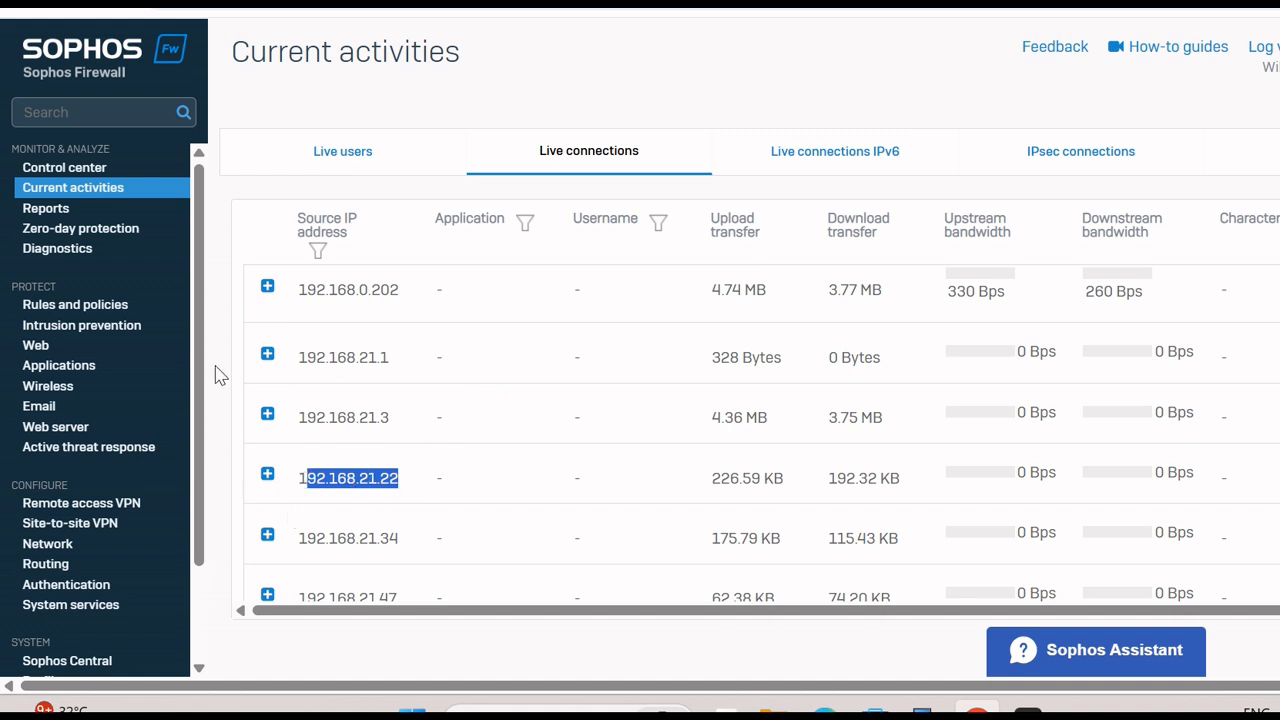
- Return to the diagnostic tools and ping 192.168.21.22 through interface Port2
{"action": "left_click", "coordinate": [78, 248]}
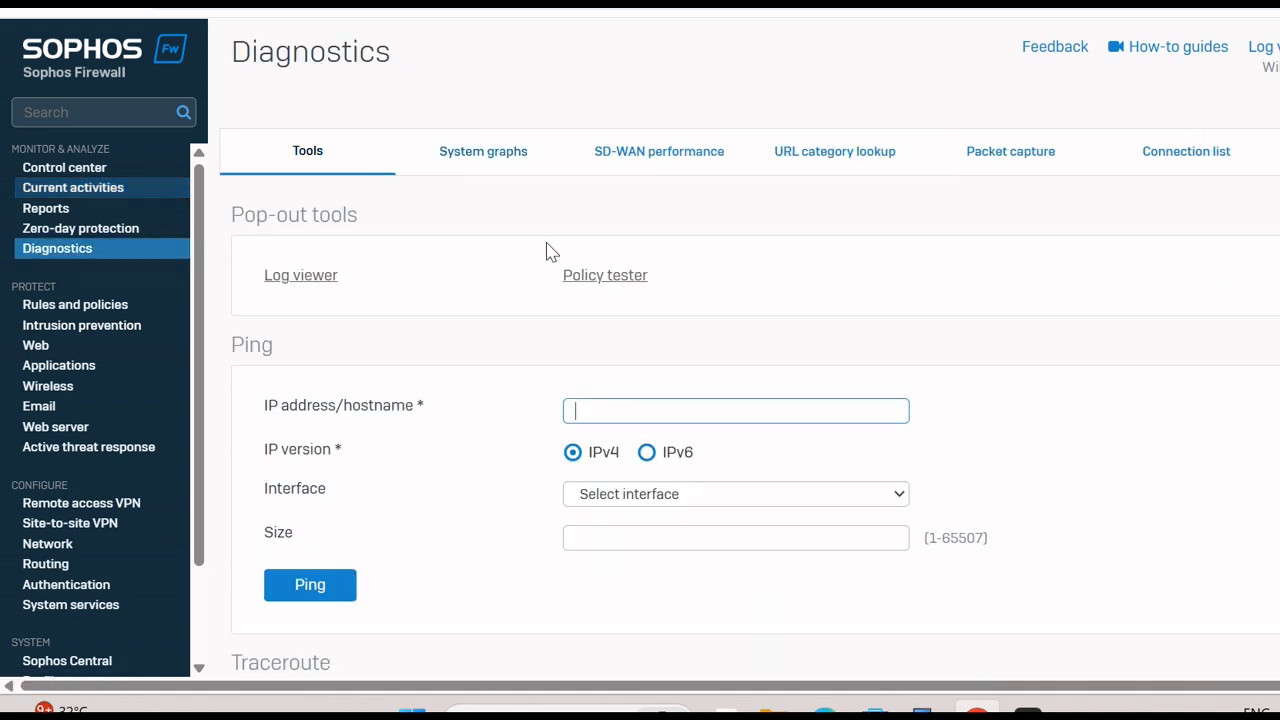
{"action": "type", "text": "102"}
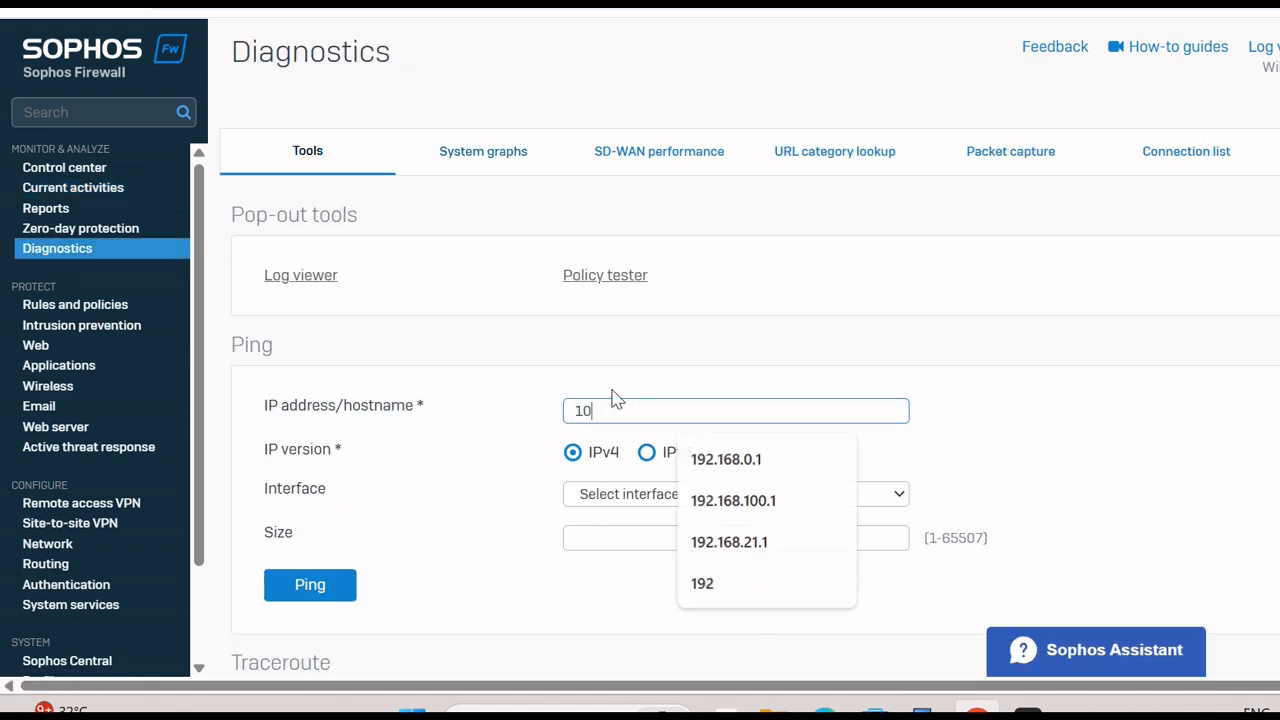
{"action": "key", "text": "BackSpace"}
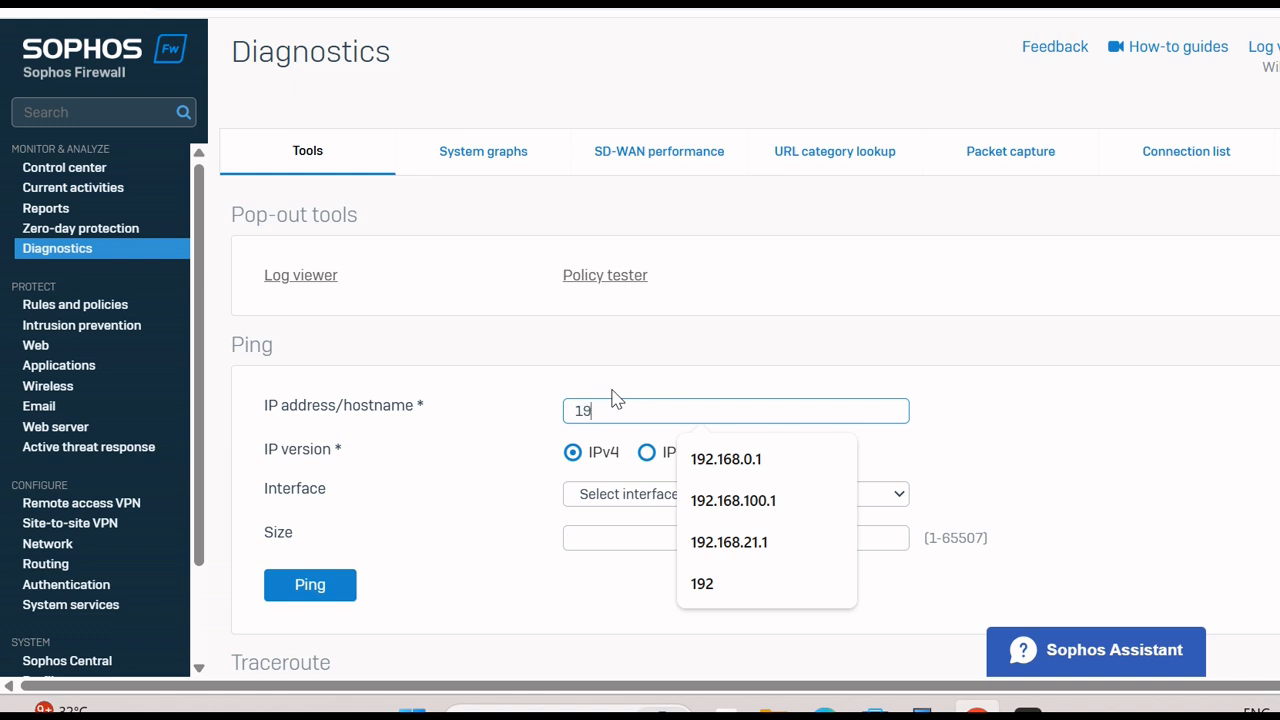
{"action": "type", "text": "92.168"}
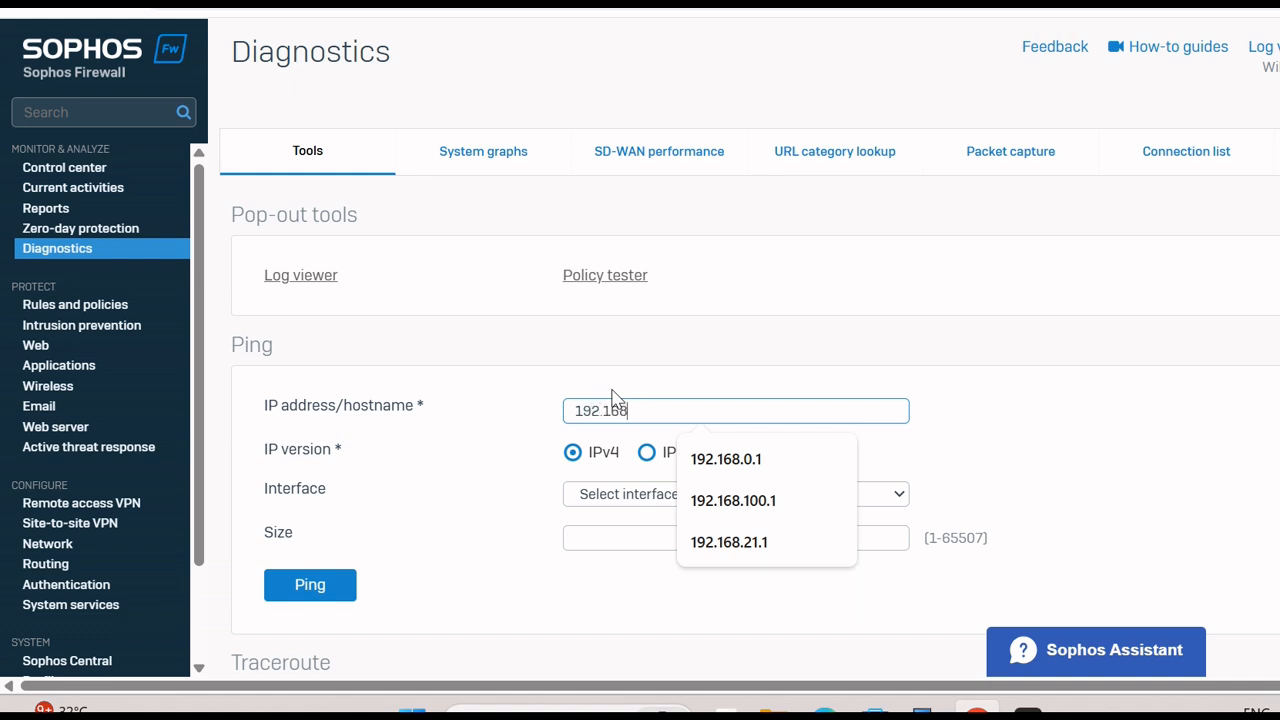
{"action": "type", "text": ".21"}
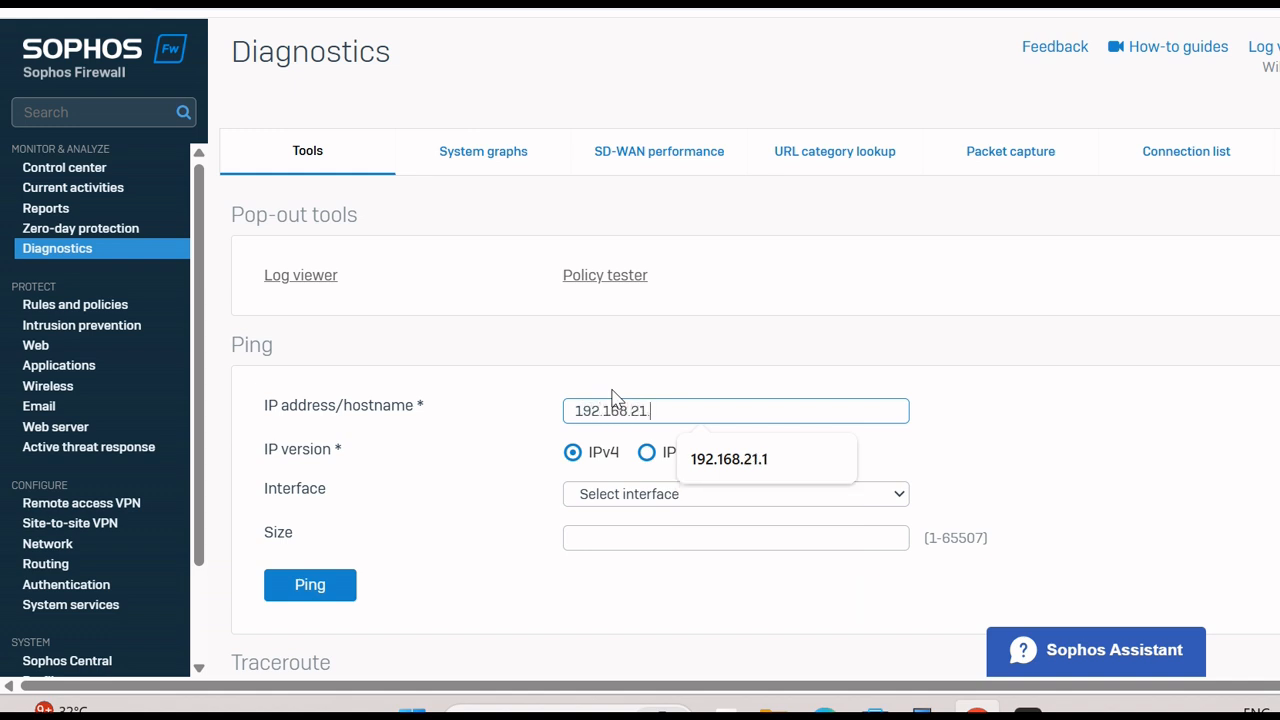
{"action": "type", "text": ".22"}
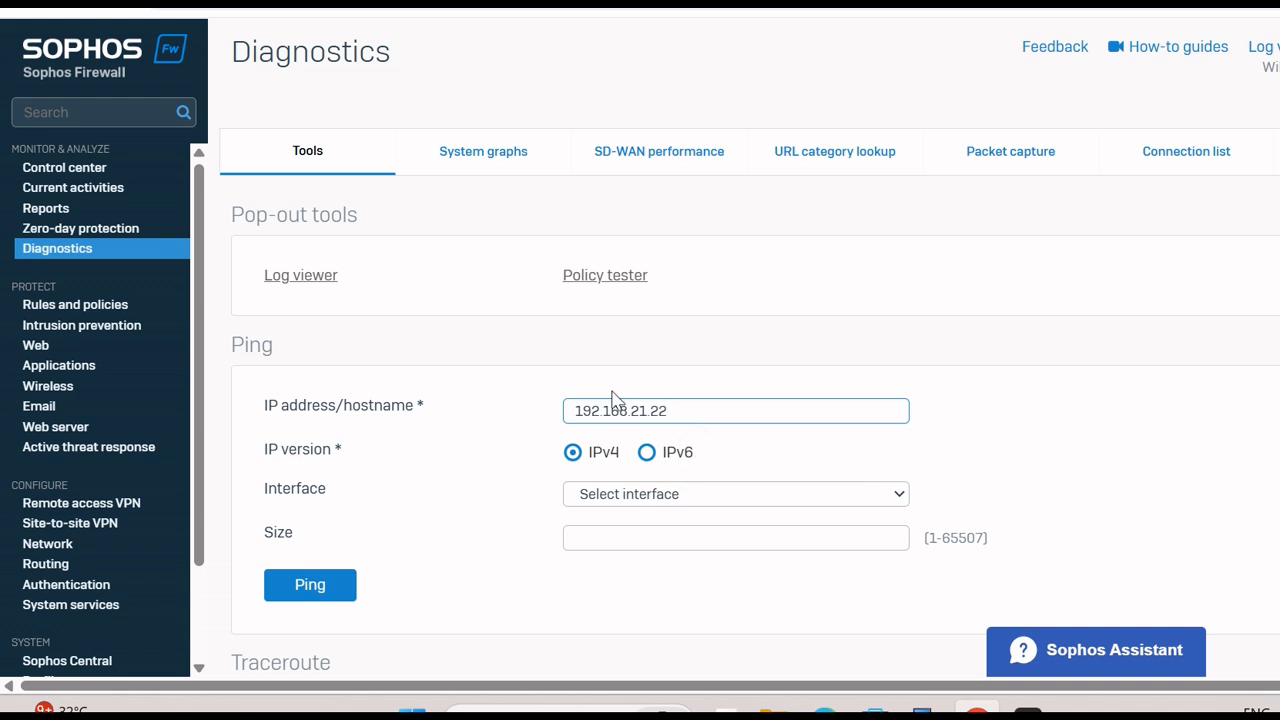
{"action": "left_click", "coordinate": [694, 500]}
{"action": "left_click", "coordinate": [660, 578]}
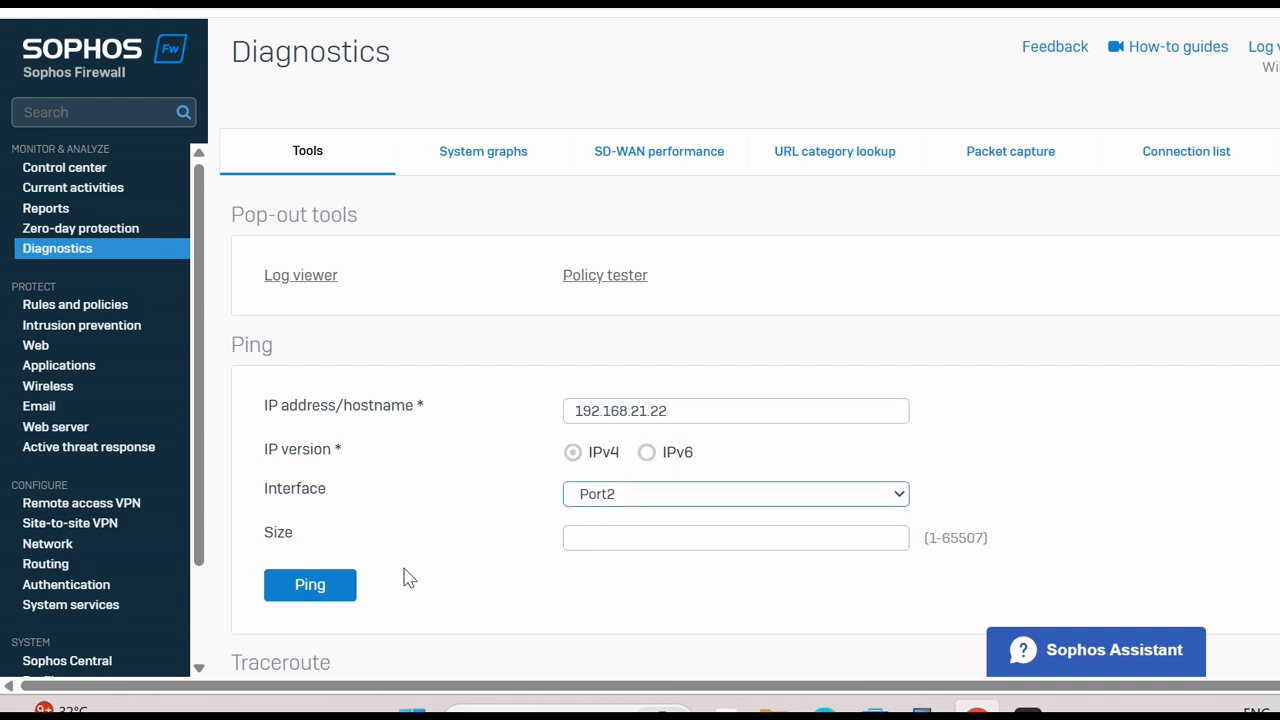
{"action": "left_click", "coordinate": [302, 587]}
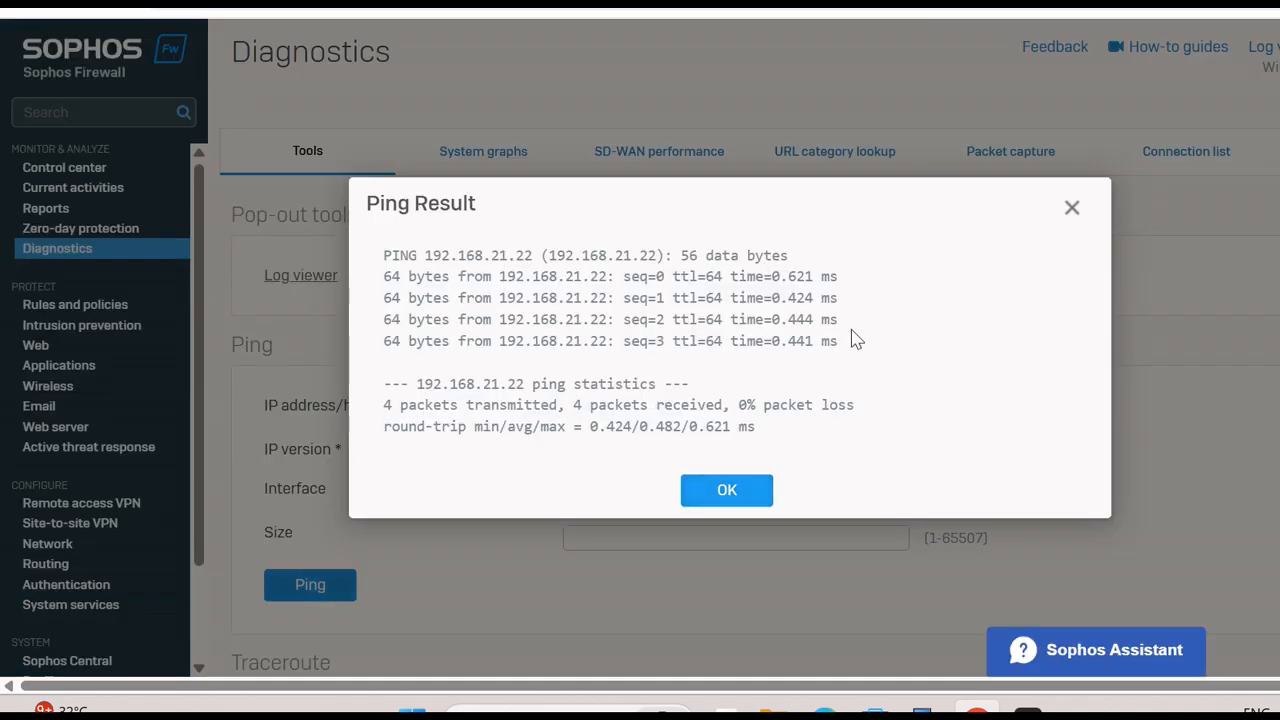
- Examine the reply lines in the ping result for the local host and close the result
{"action": "left_click_drag", "start_coordinate": [846, 328], "coordinate": [420, 276]}
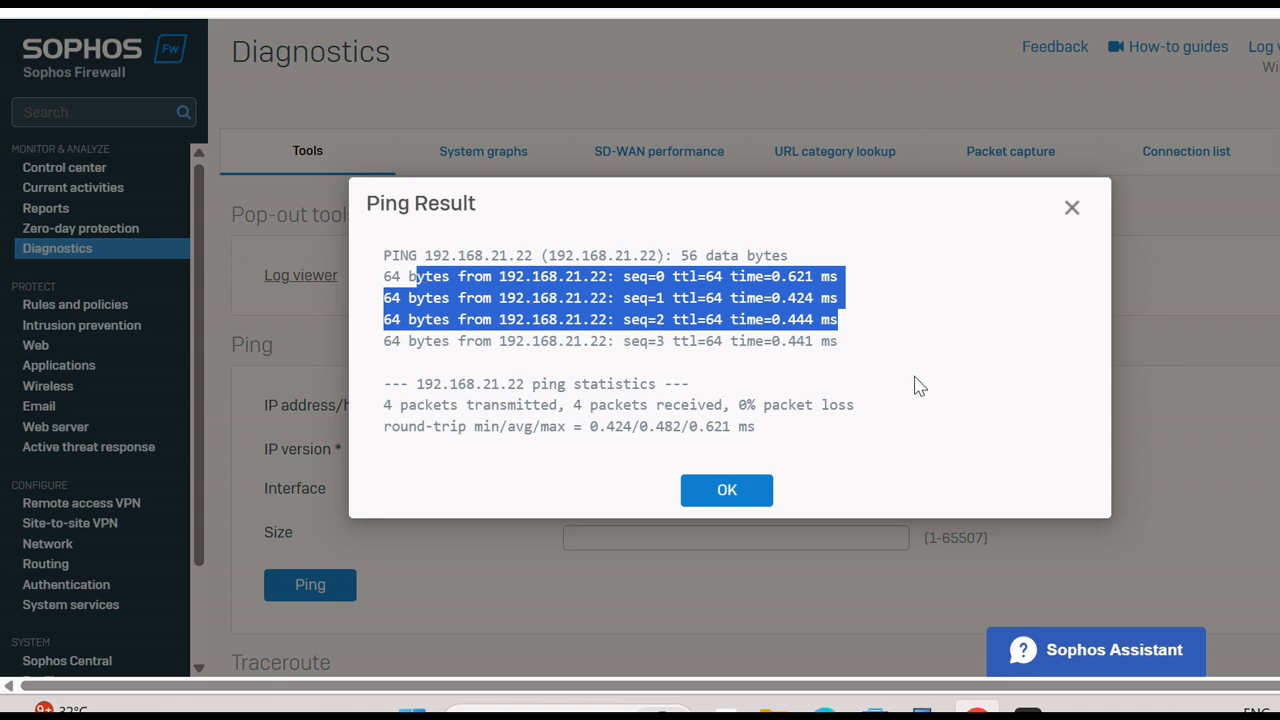
{"action": "left_click_drag", "start_coordinate": [855, 345], "coordinate": [383, 277]}
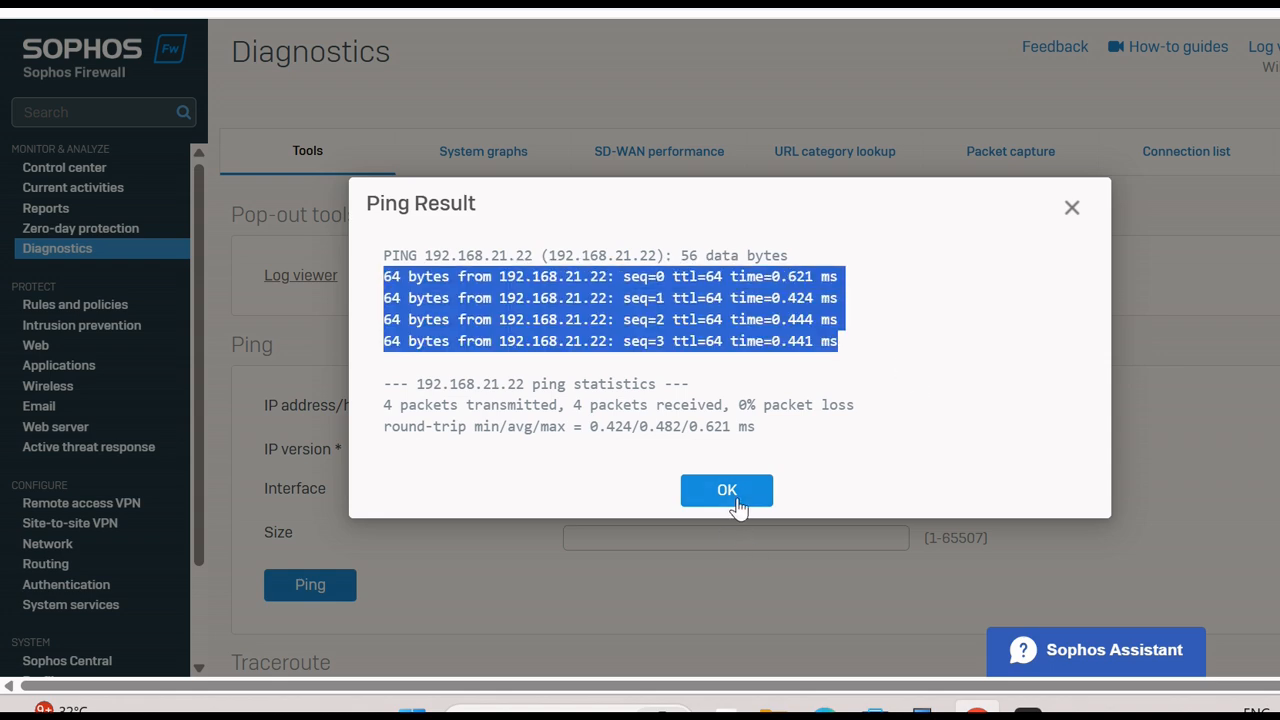
{"action": "left_click", "coordinate": [727, 494]}
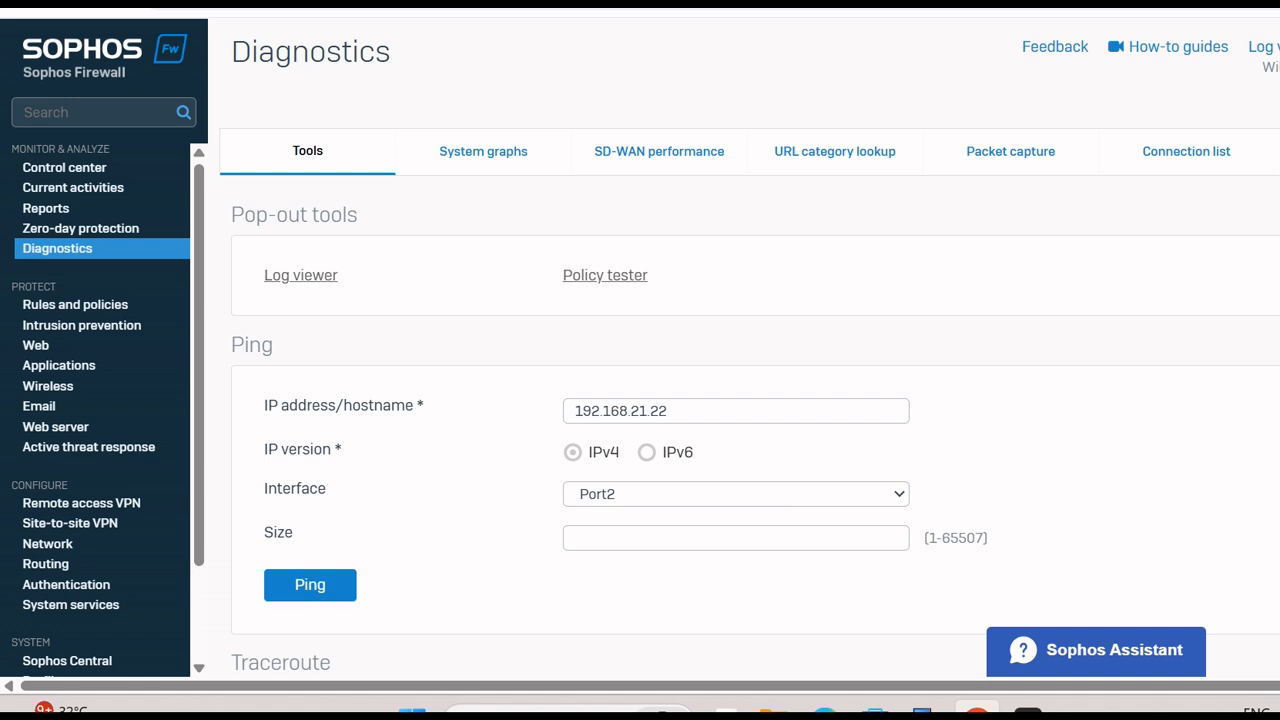
{"action": "scroll", "coordinate": [1005, 294], "scroll_direction": "down", "scroll_amount": 1}
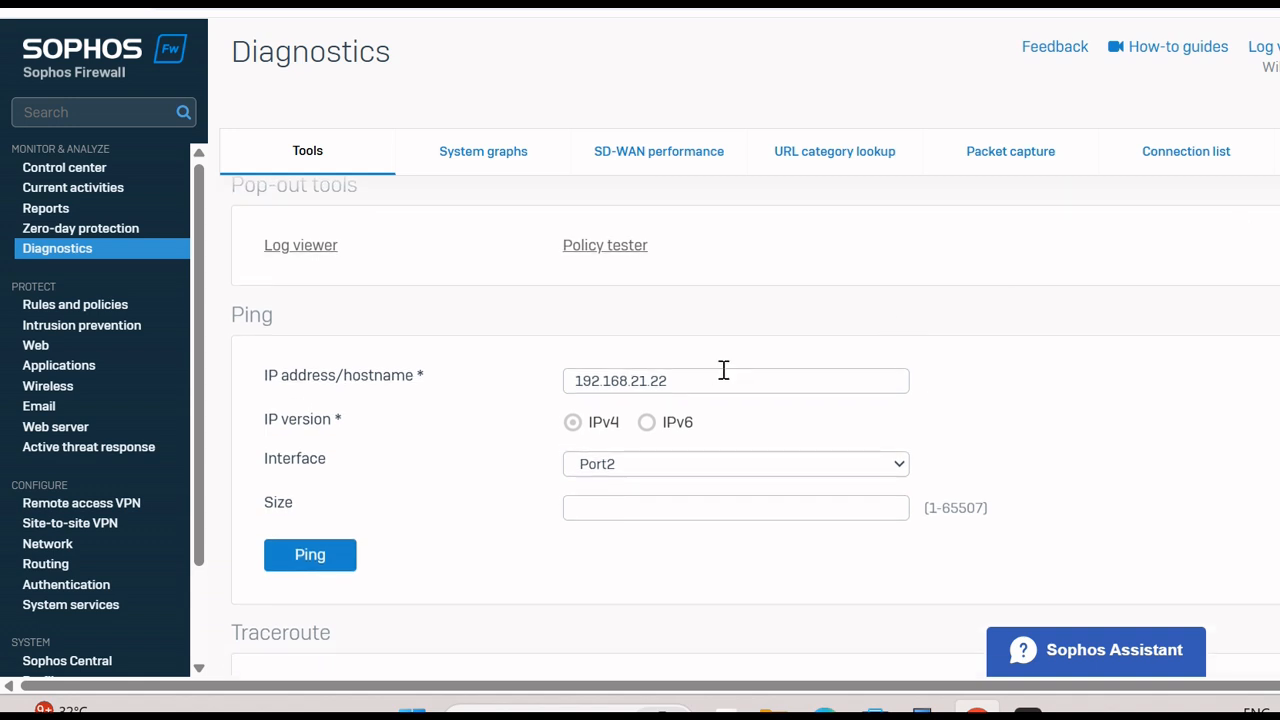
{"action": "left_click_drag", "start_coordinate": [714, 378], "coordinate": [563, 397]}
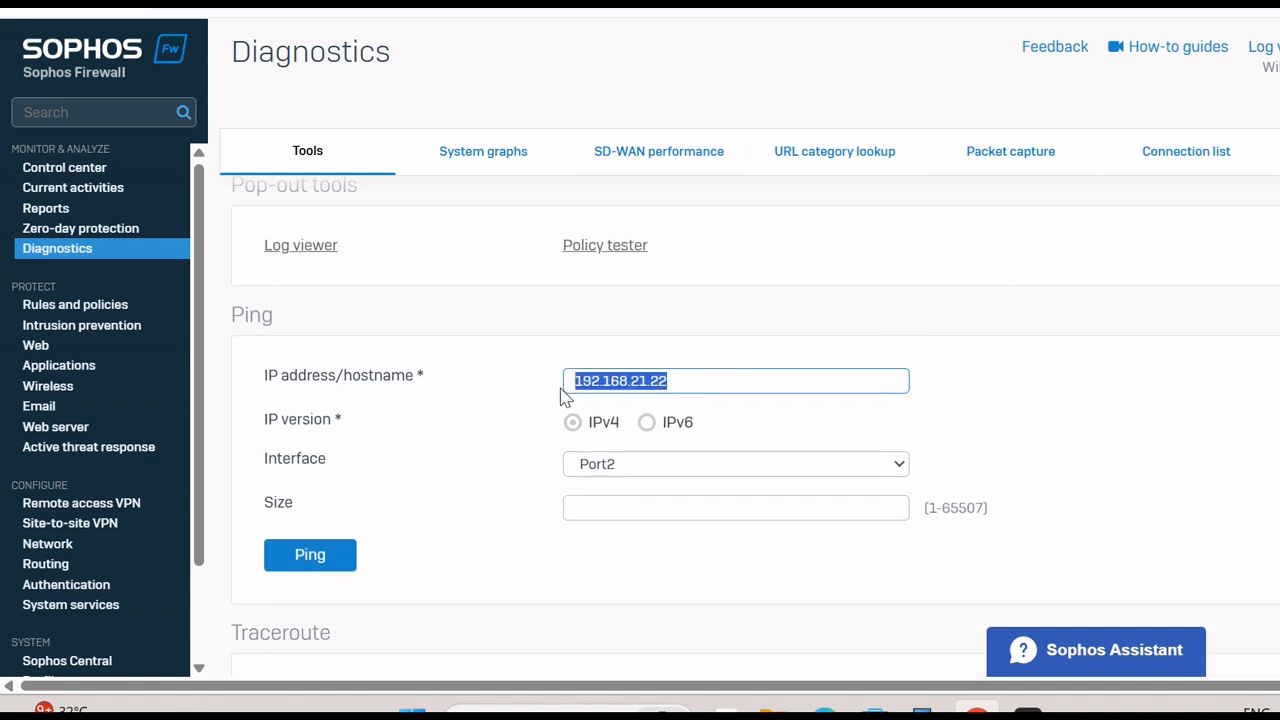
{"action": "left_click", "coordinate": [706, 384]}
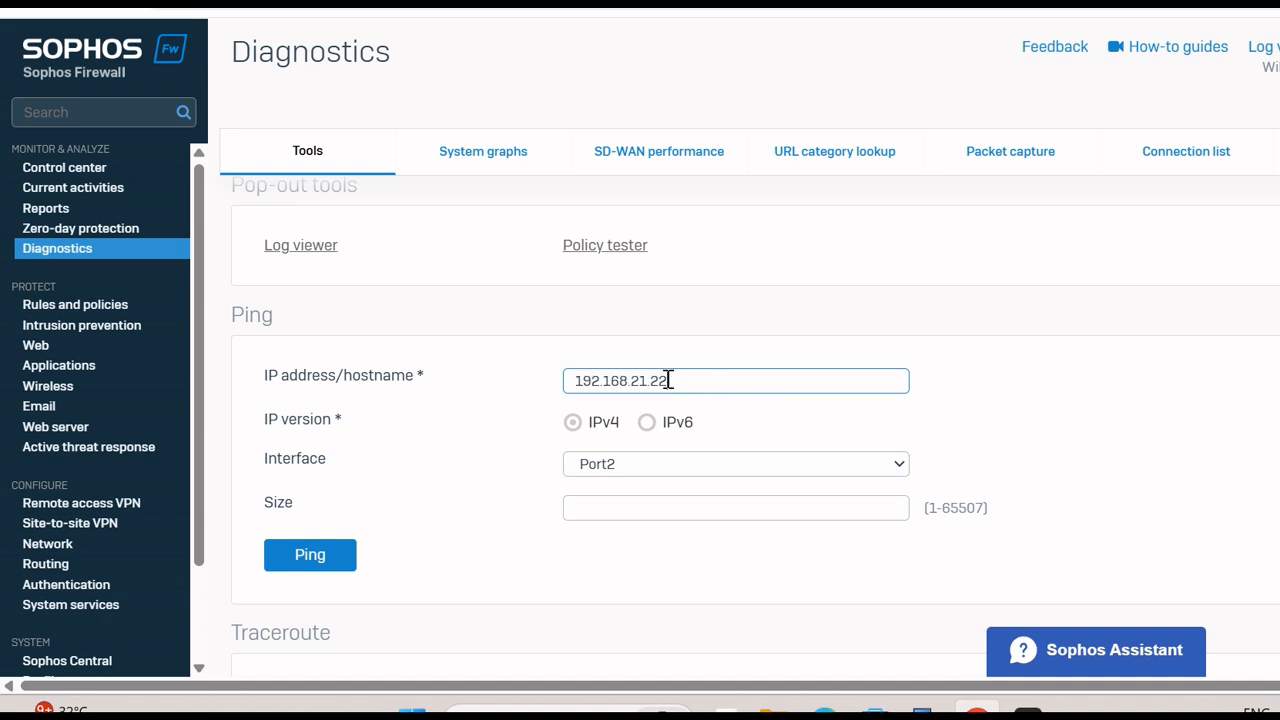
{"action": "left_click_drag", "start_coordinate": [668, 380], "coordinate": [500, 391]}
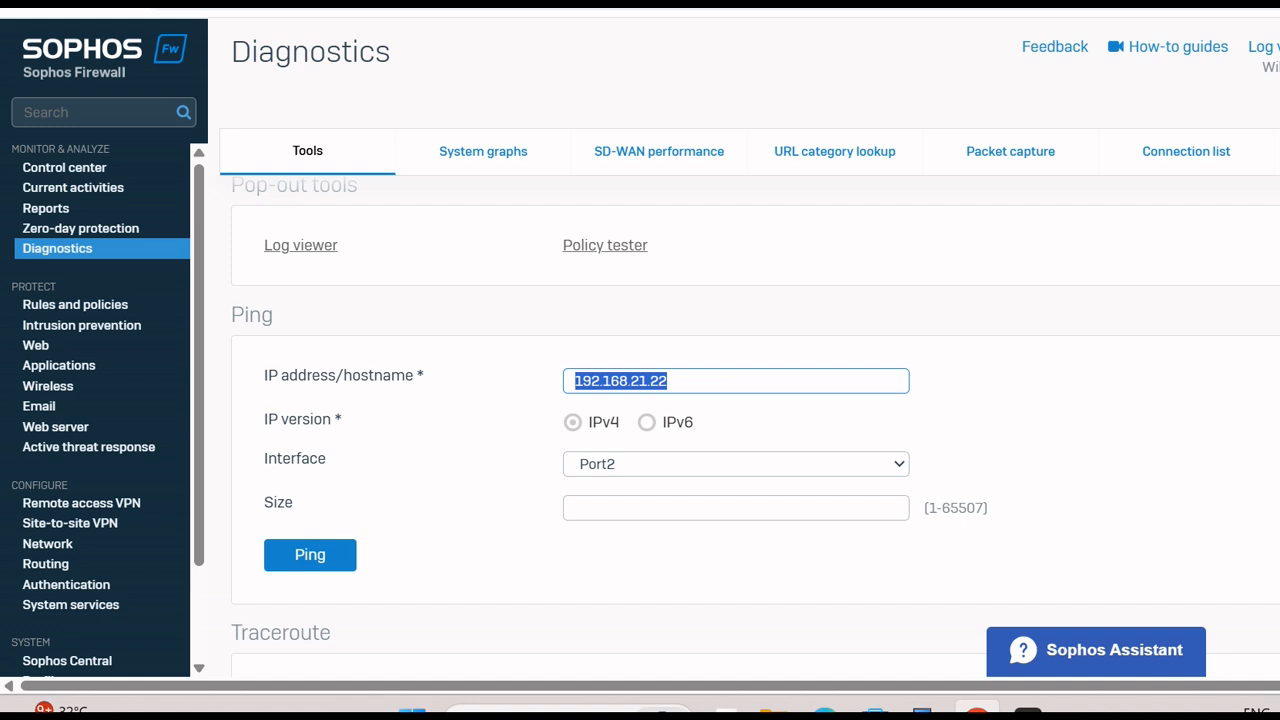
- Run a traceroute to google.com over IPv4 through interface Port6
{"action": "scroll", "coordinate": [755, 415], "scroll_direction": "down", "scroll_amount": 3}
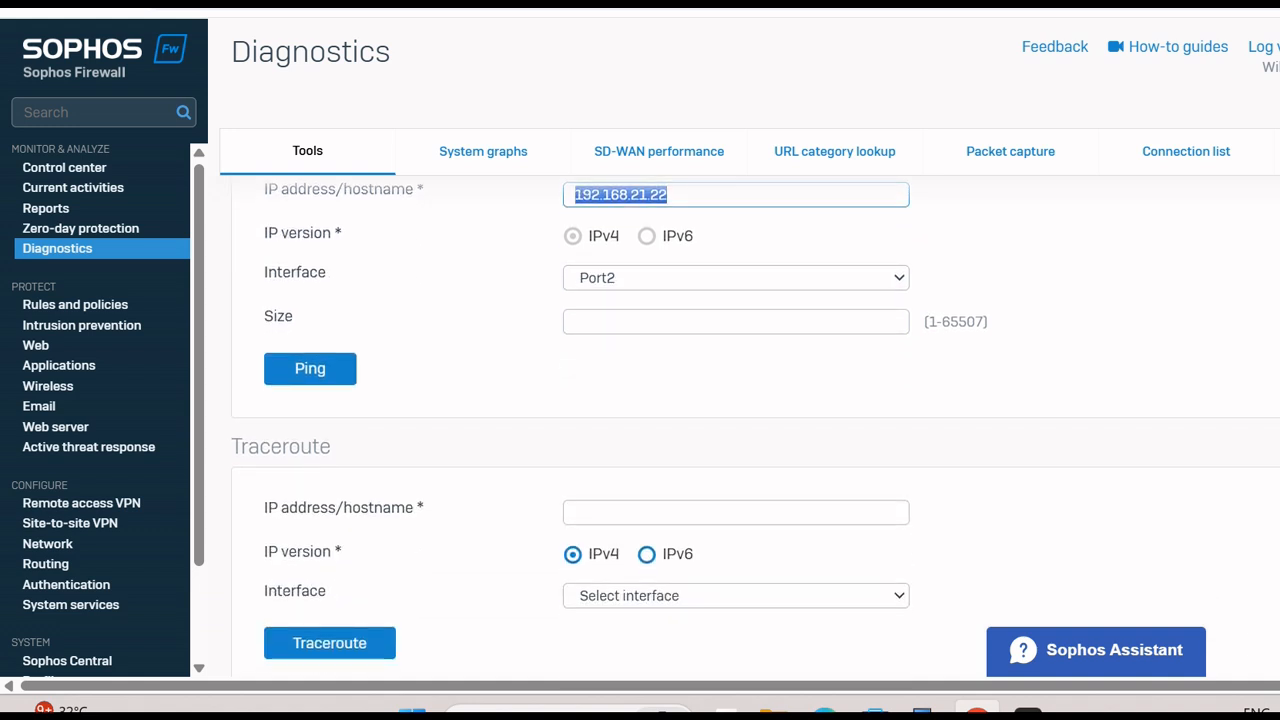
{"action": "scroll", "coordinate": [755, 415], "scroll_direction": "down", "scroll_amount": 2}
{"action": "left_click", "coordinate": [674, 398]}
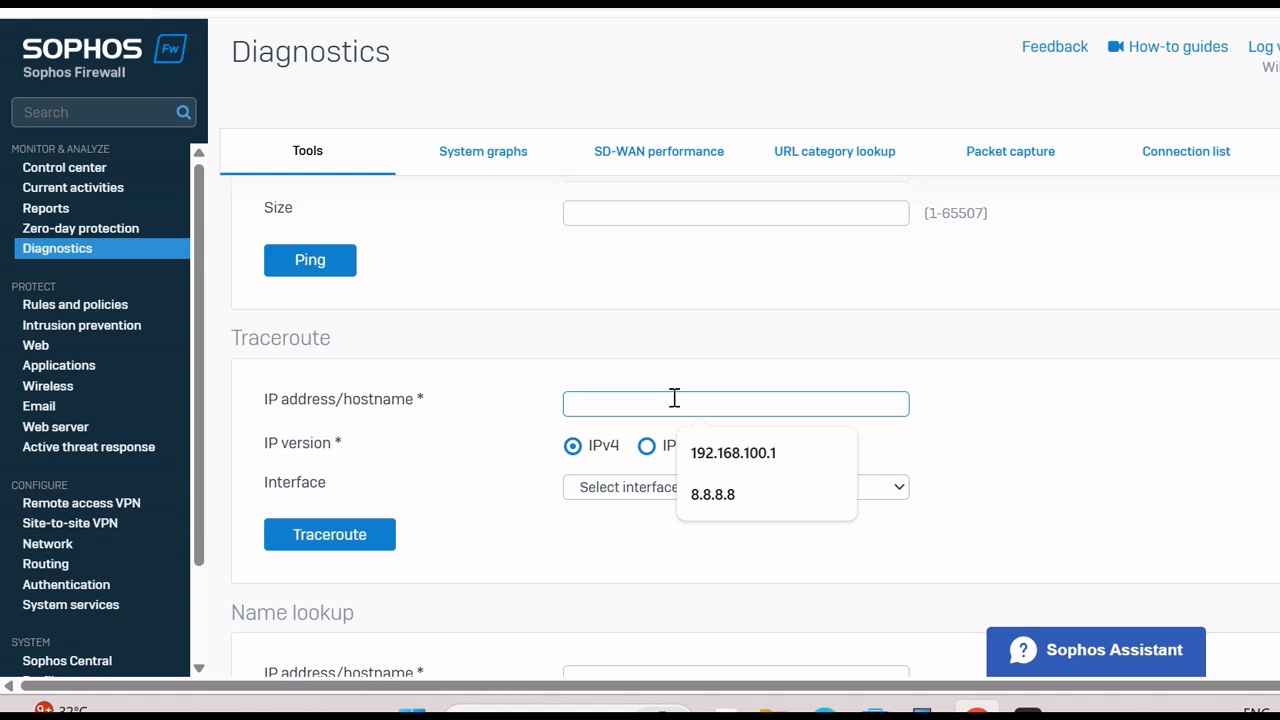
{"action": "type", "text": "google.com"}
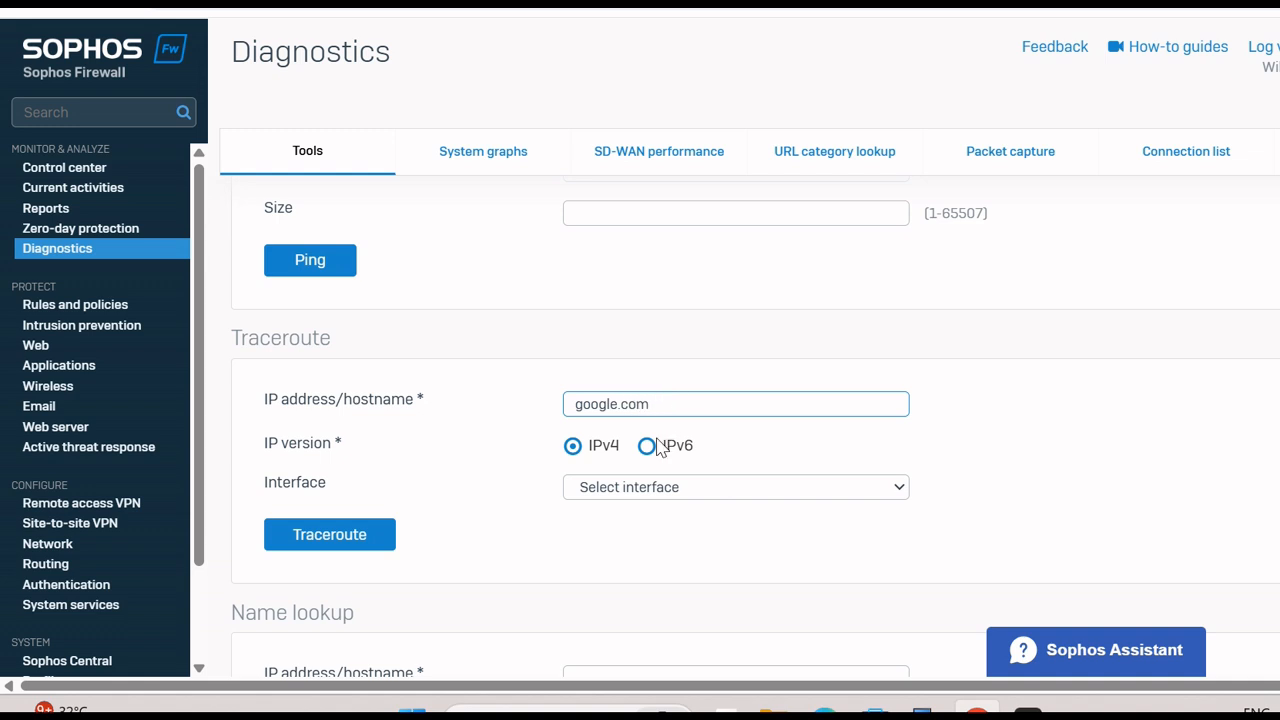
{"action": "left_click", "coordinate": [668, 487]}
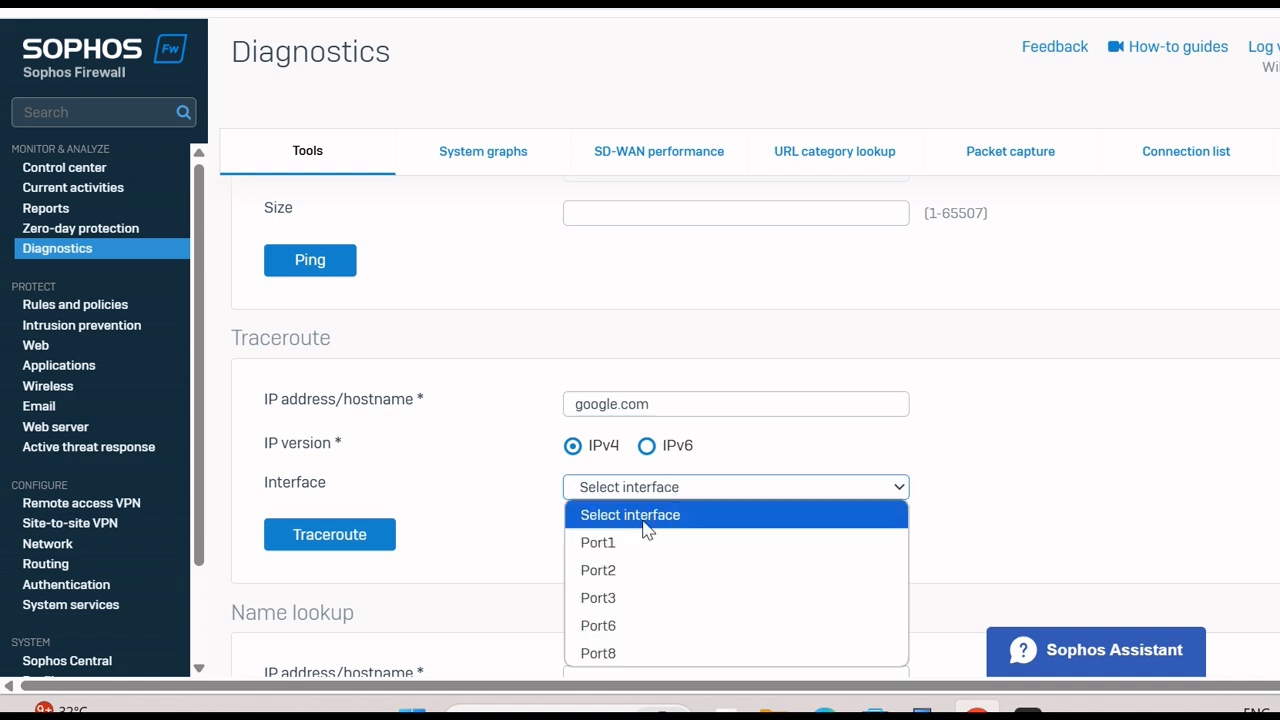
{"action": "left_click", "coordinate": [640, 625]}
{"action": "left_click", "coordinate": [350, 550]}
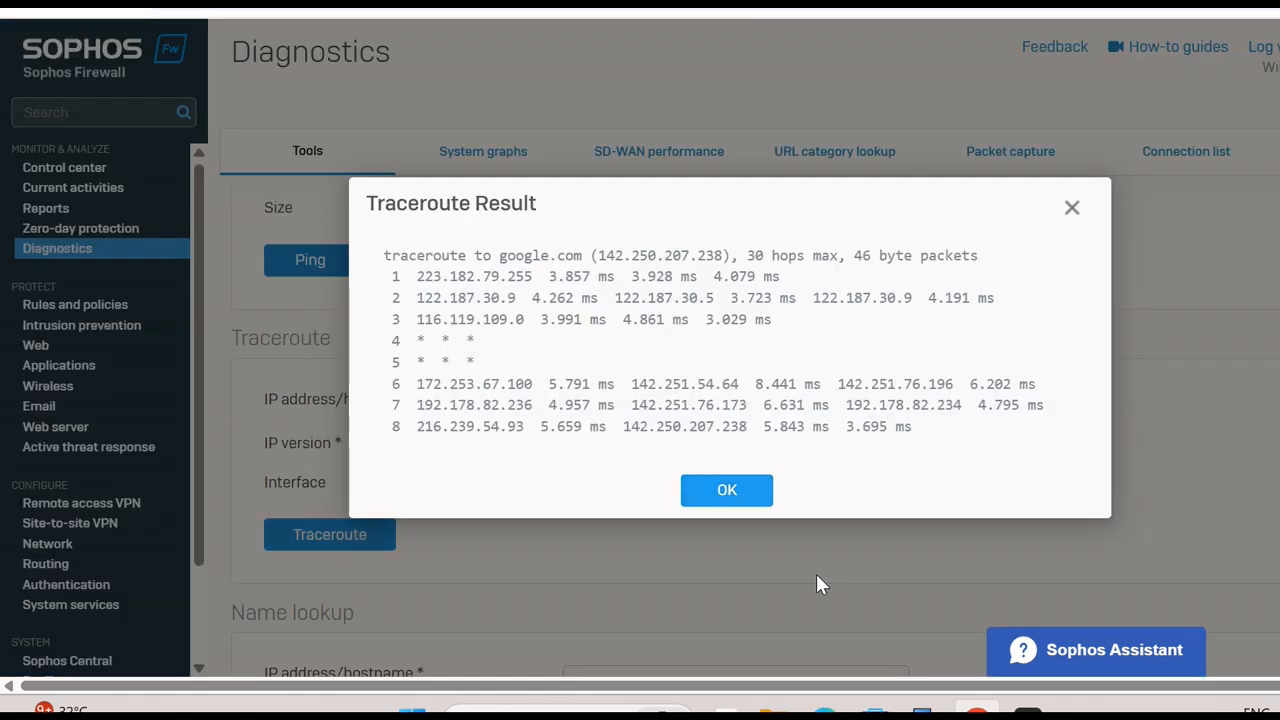
- Examine the destination line and the hop addresses in the traceroute result for google.com and close the result
{"action": "left_click_drag", "start_coordinate": [380, 277], "coordinate": [645, 253]}
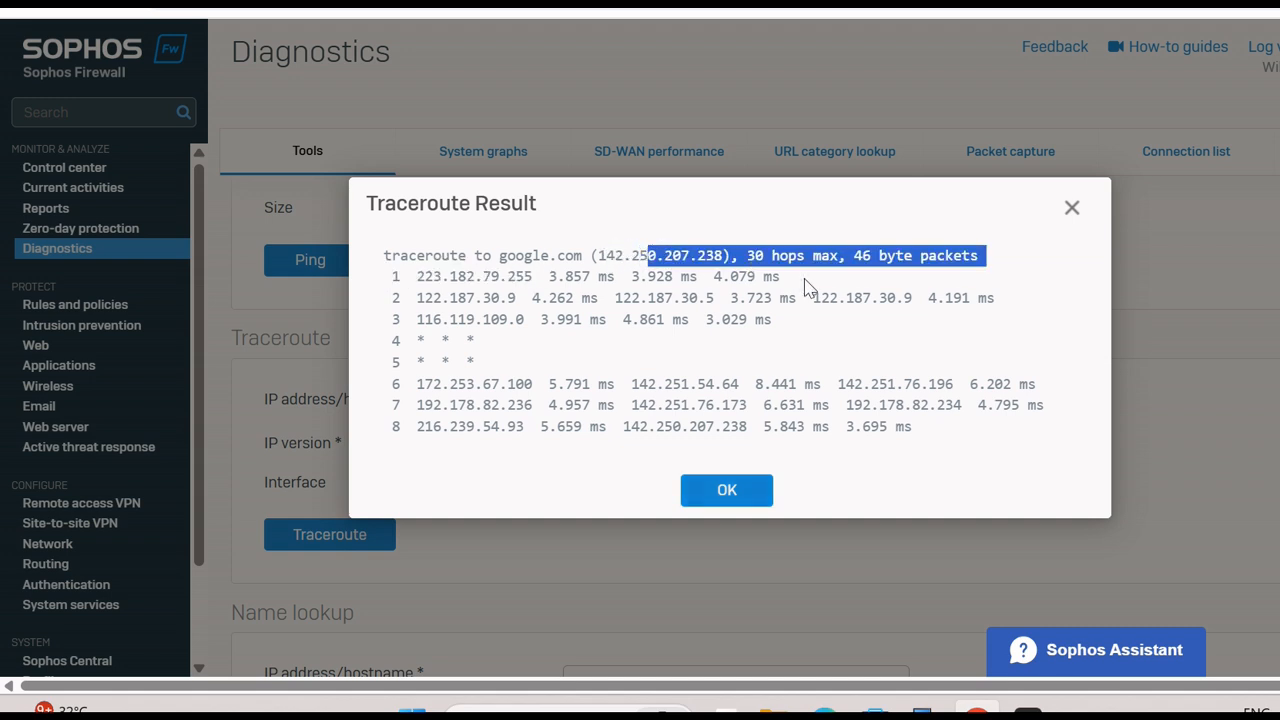
{"action": "left_click_drag", "start_coordinate": [427, 270], "coordinate": [503, 260]}
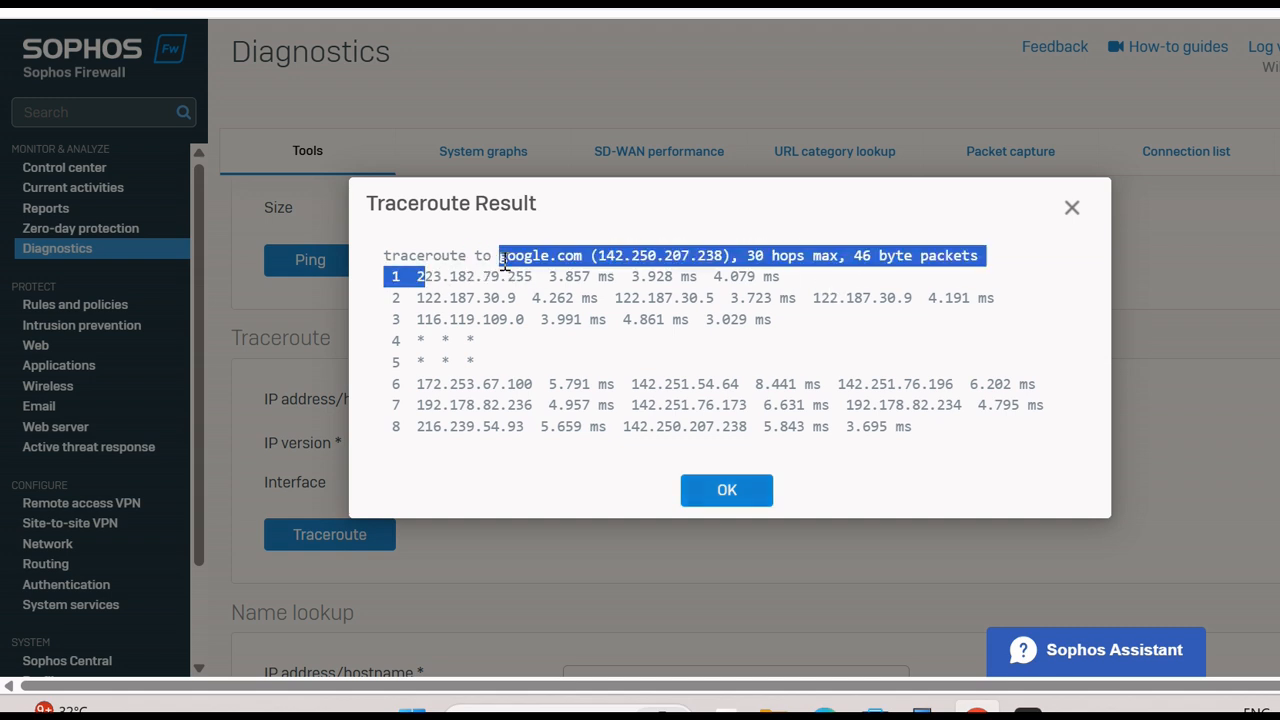
{"action": "left_click_drag", "start_coordinate": [433, 297], "coordinate": [522, 298]}
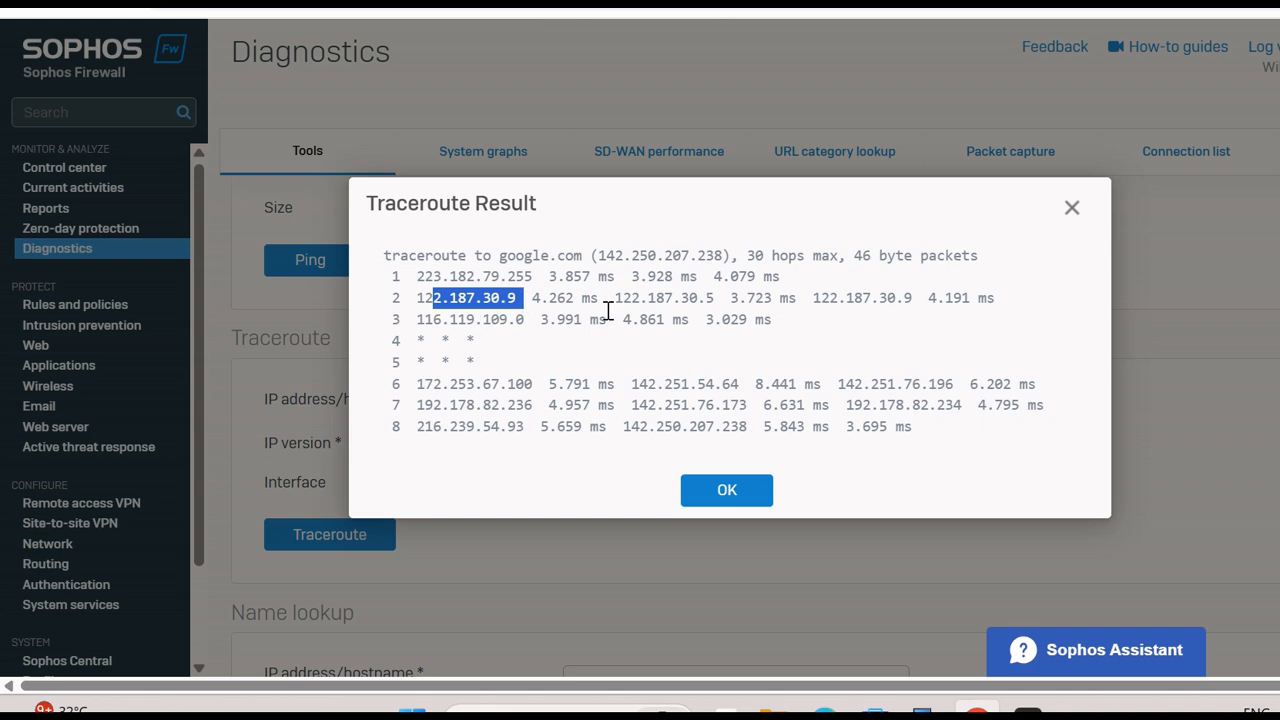
{"action": "left_click_drag", "start_coordinate": [457, 418], "coordinate": [636, 420]}
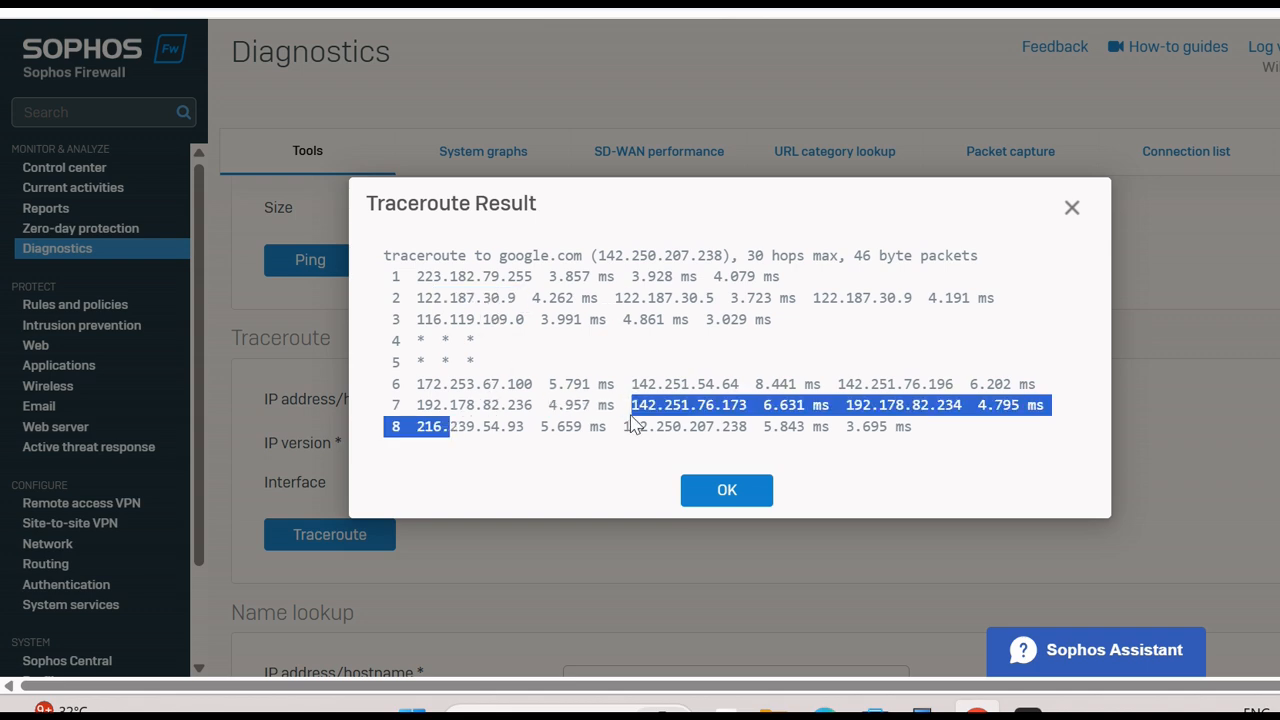
{"action": "left_click", "coordinate": [606, 468]}
{"action": "left_click", "coordinate": [726, 490]}
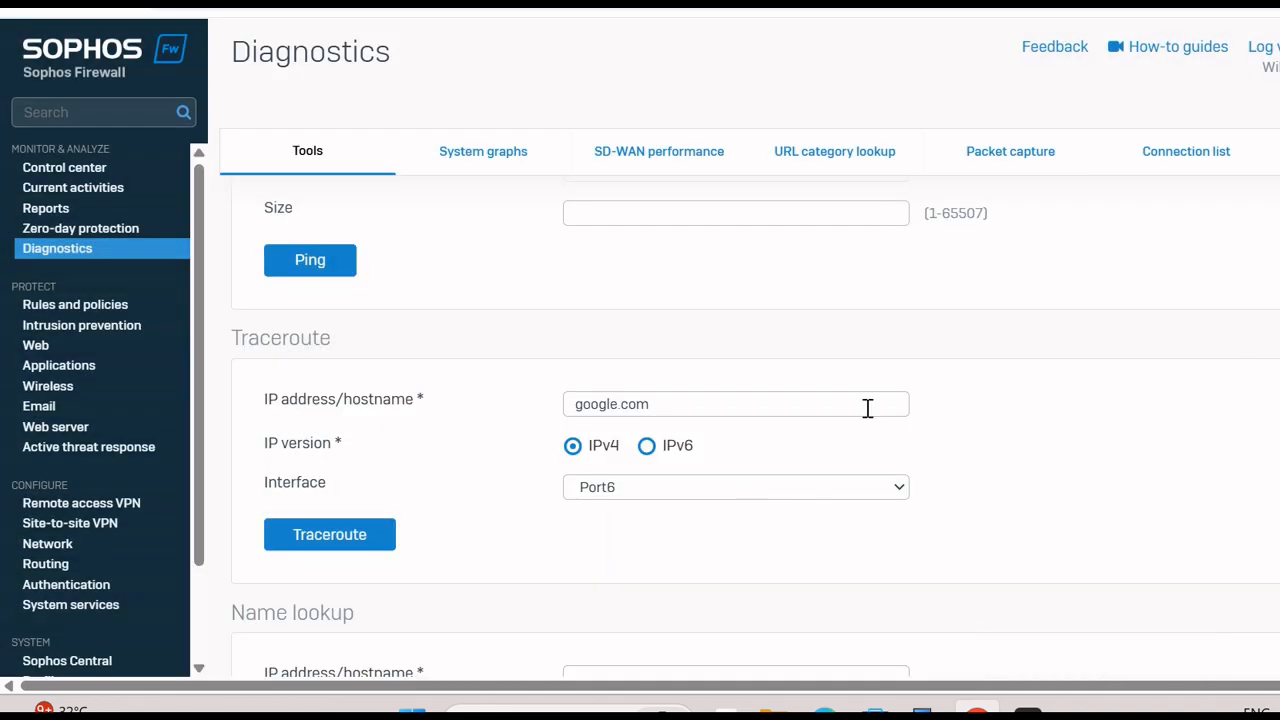
- Enter google.com as the name lookup hostname and check the DNS server choices
{"action": "scroll", "coordinate": [755, 428], "scroll_direction": "down", "scroll_amount": 3}
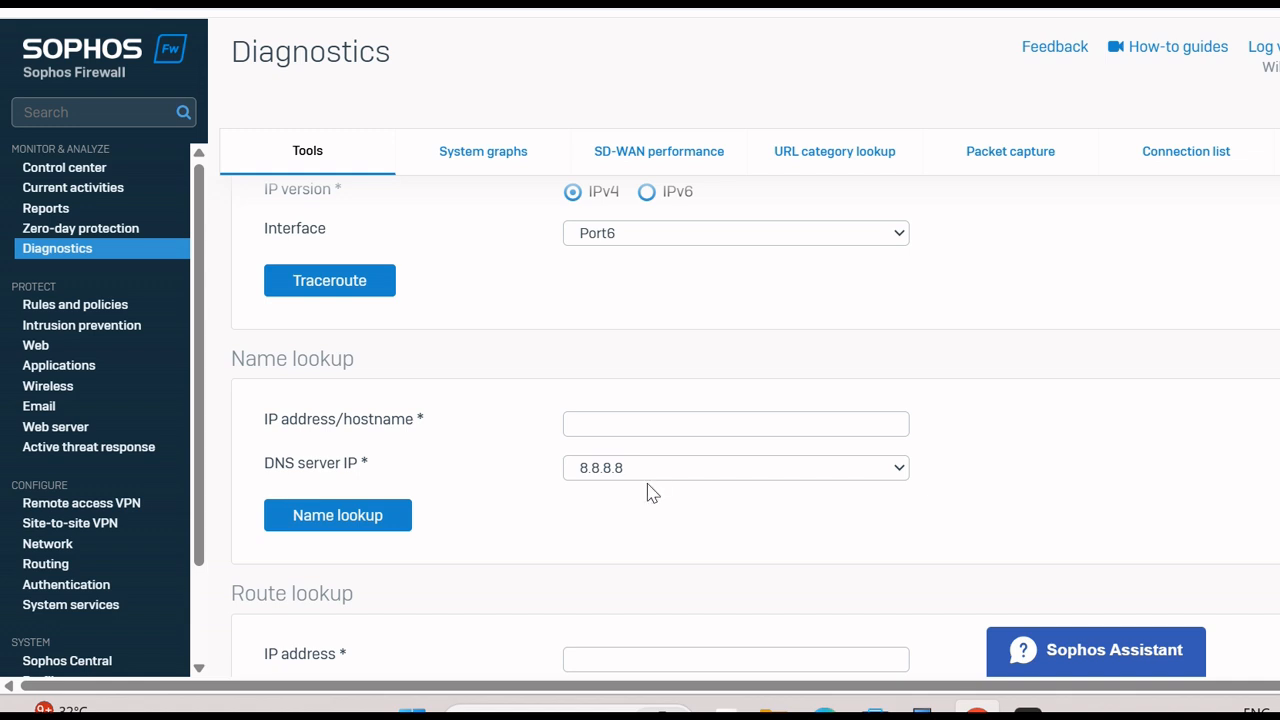
{"action": "left_click", "coordinate": [647, 432]}
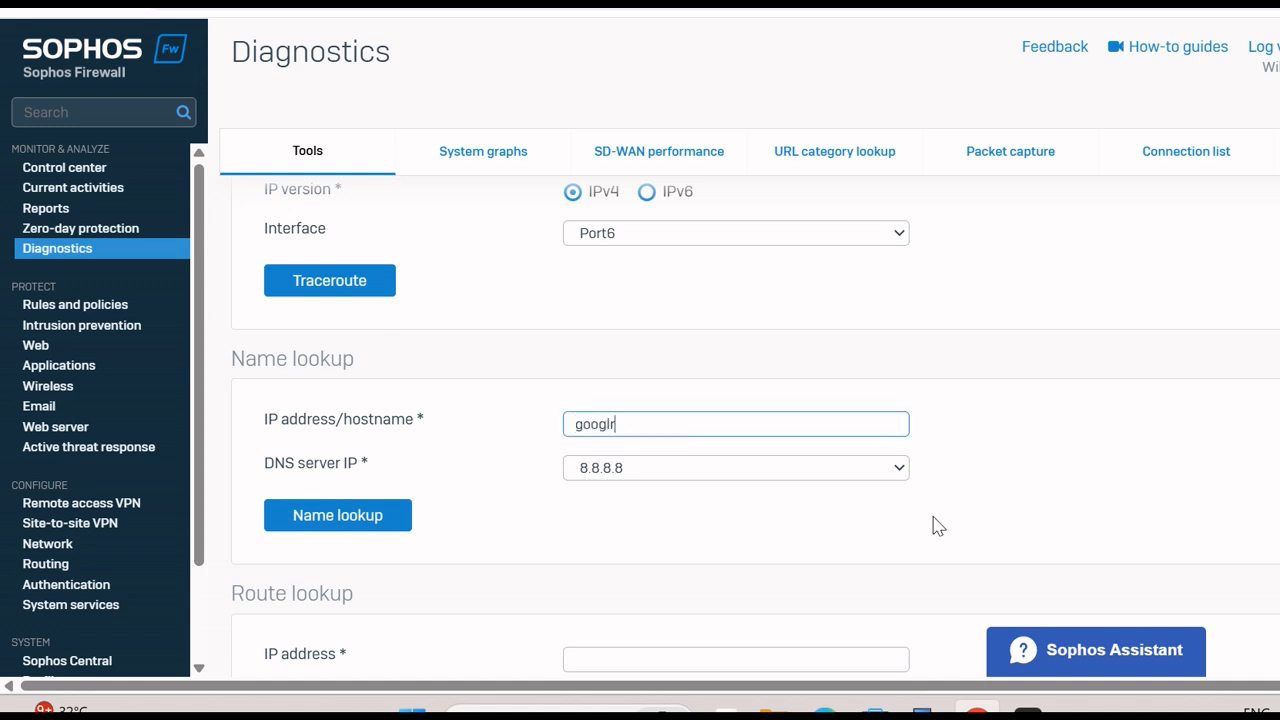
{"action": "type", "text": "google.com"}
{"action": "left_click", "coordinate": [645, 484]}
{"action": "left_click", "coordinate": [640, 483]}
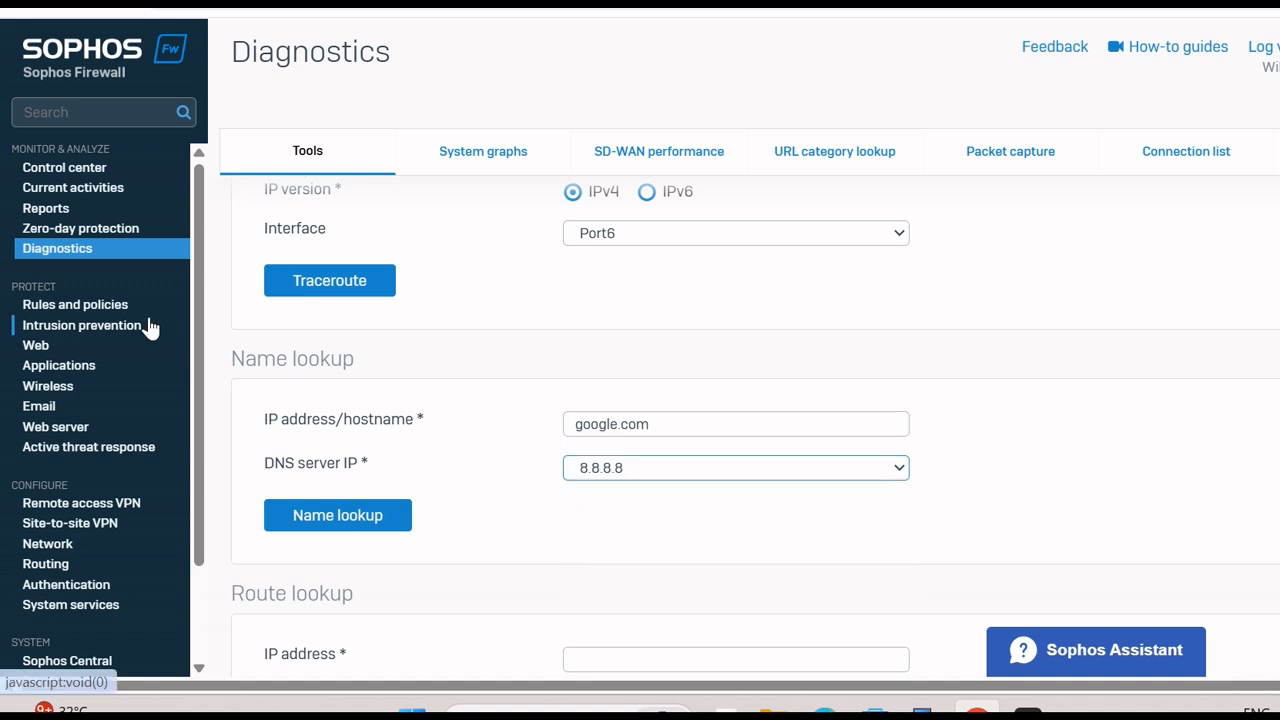
- Open the firewall's network DNS configuration and examine the static IPv4 DNS 1 and DNS 2 addresses
{"action": "left_click", "coordinate": [62, 547]}
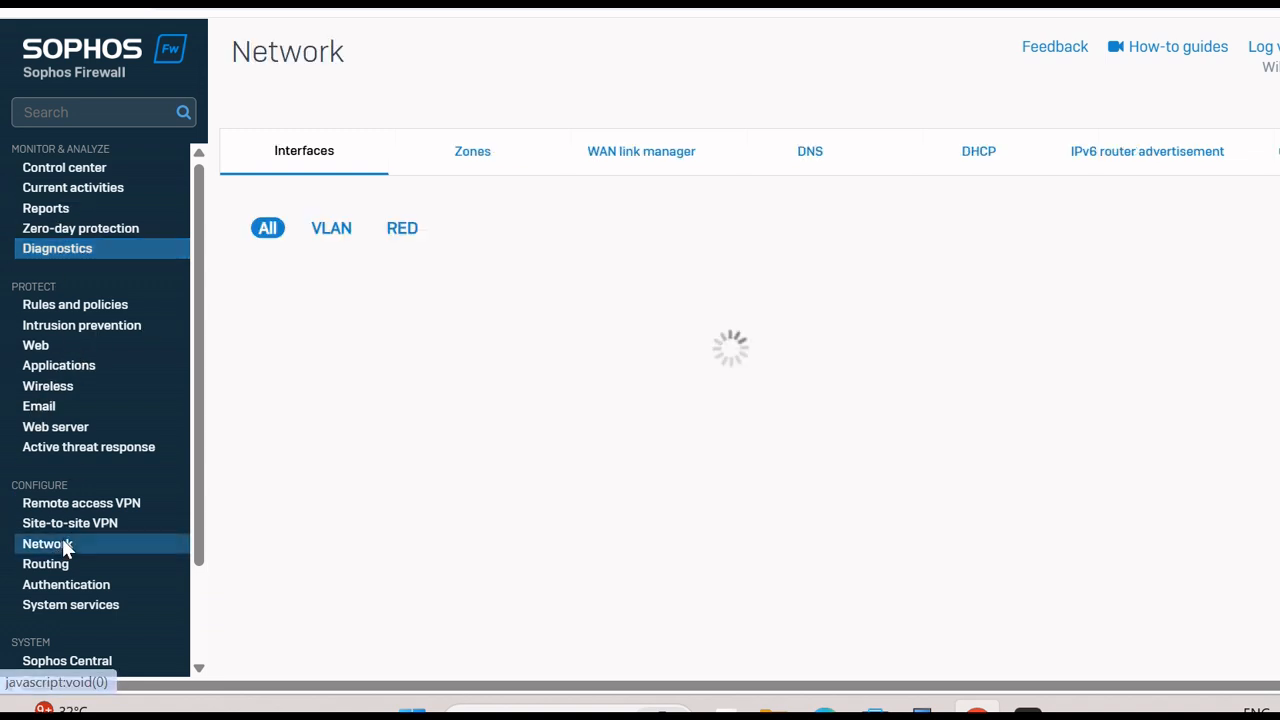
{"action": "left_click", "coordinate": [818, 160]}
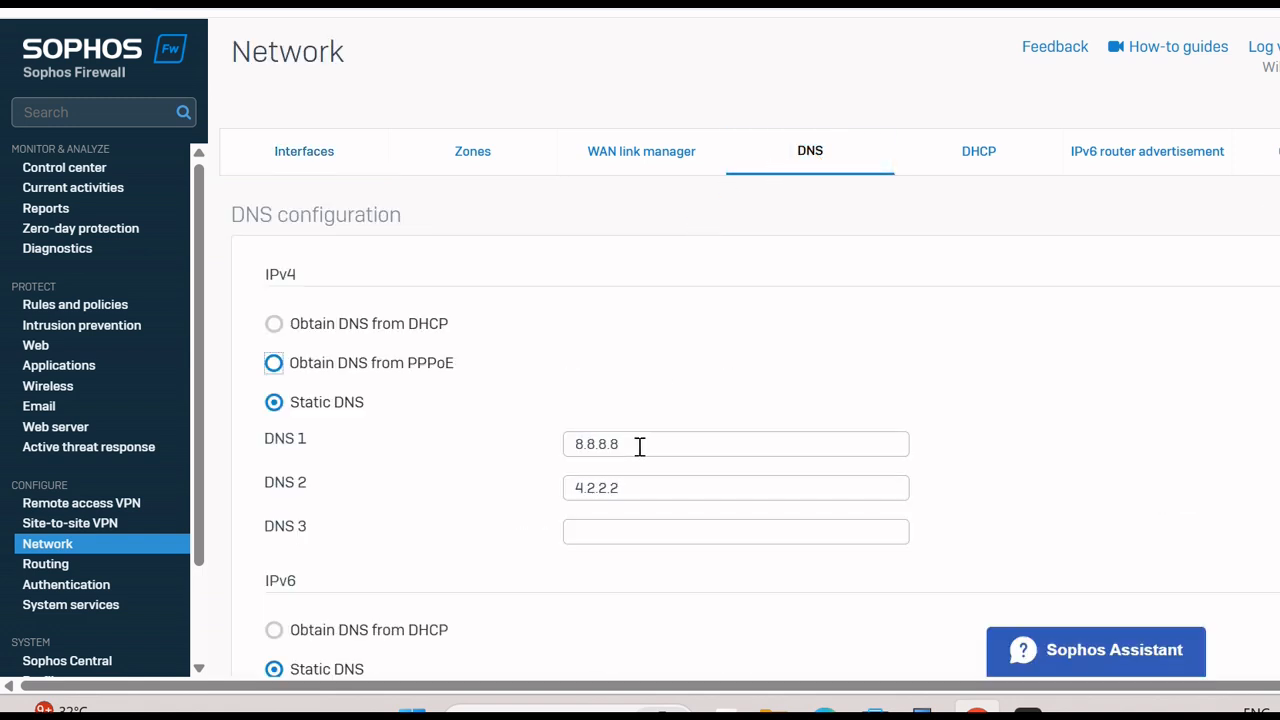
{"action": "left_click_drag", "start_coordinate": [640, 446], "coordinate": [545, 466]}
{"action": "left_click_drag", "start_coordinate": [640, 488], "coordinate": [523, 497]}
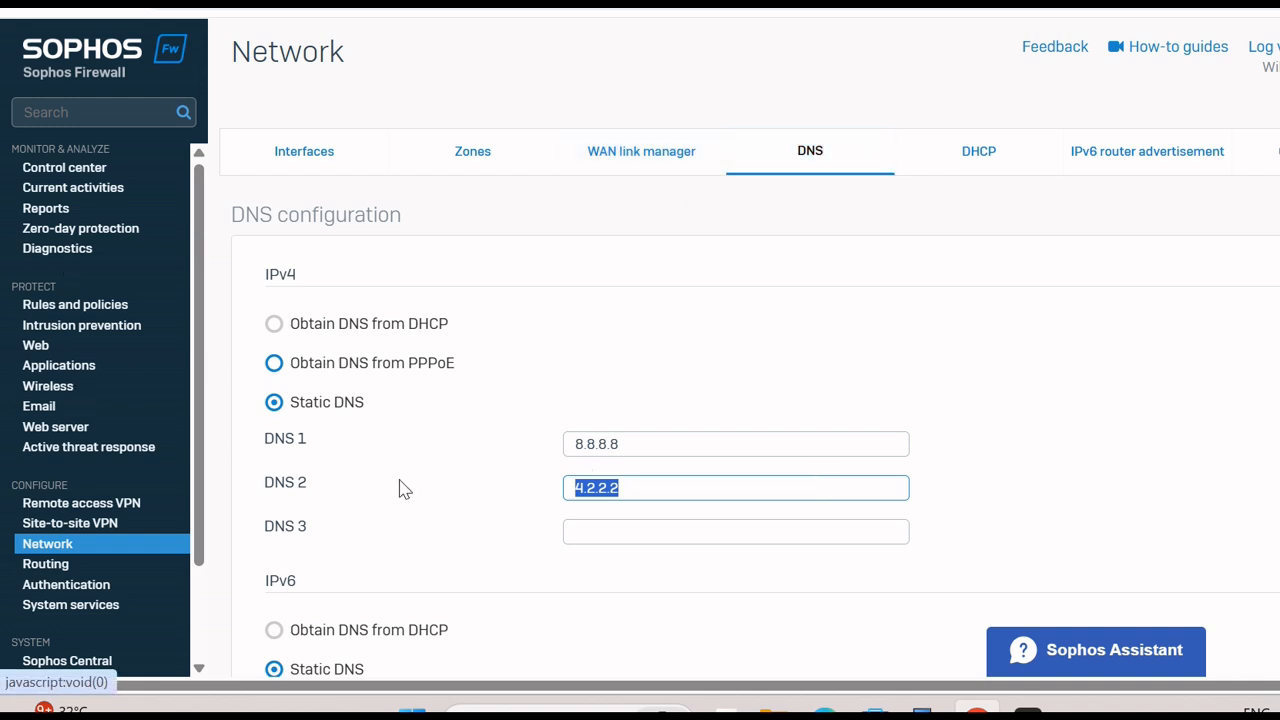
- Return to the diagnostic tools and run a name lookup for google.com using DNS server 8.8.8.8
{"action": "left_click", "coordinate": [70, 252]}
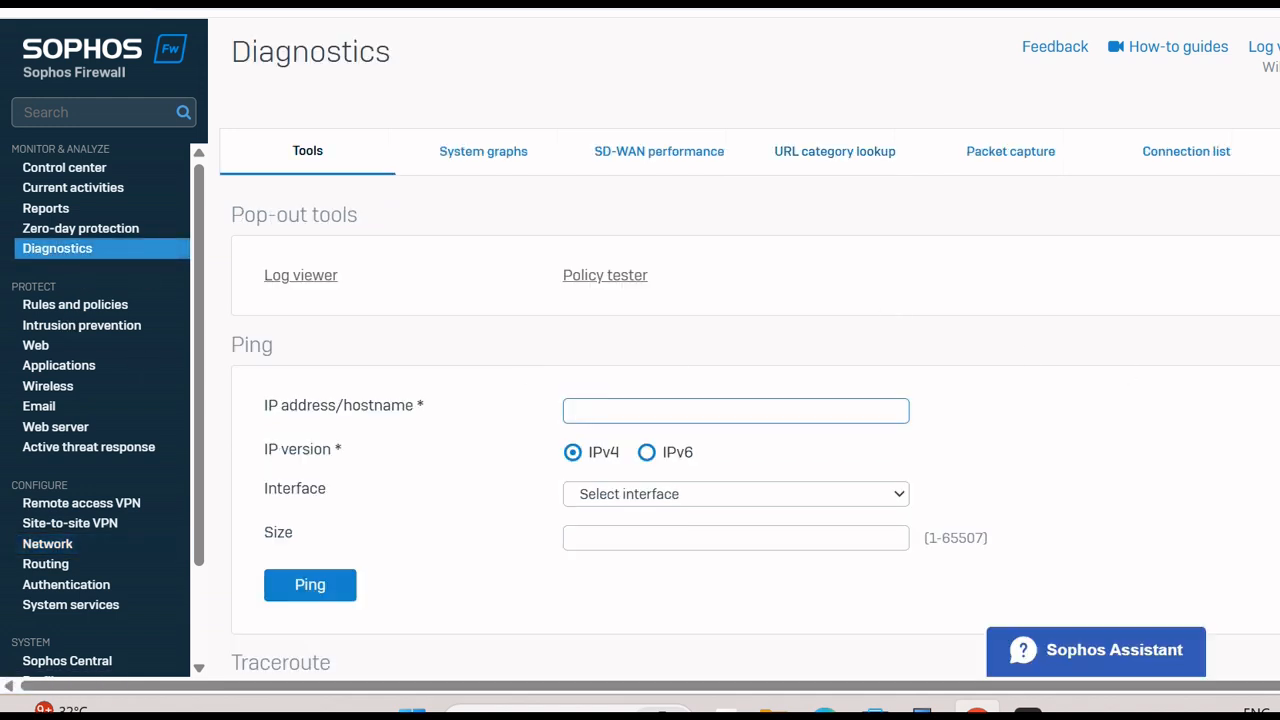
{"action": "scroll", "coordinate": [1202, 428], "scroll_direction": "down", "scroll_amount": 6}
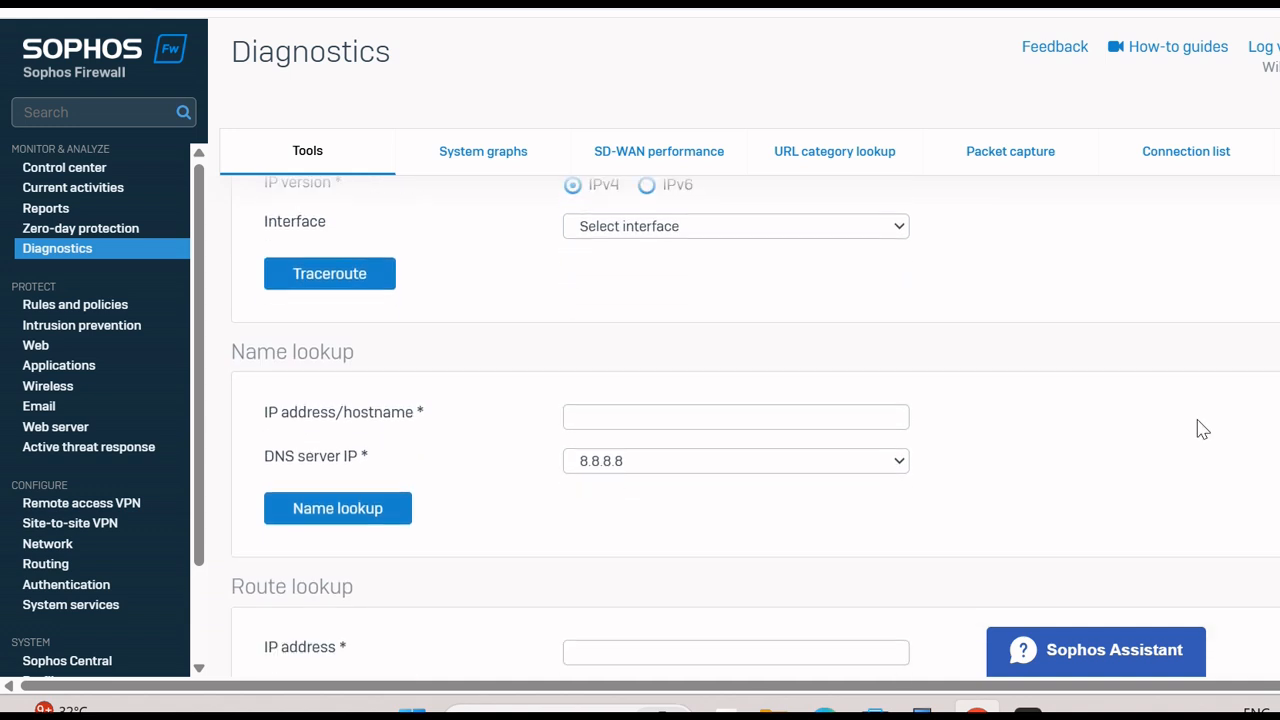
{"action": "left_click", "coordinate": [717, 418]}
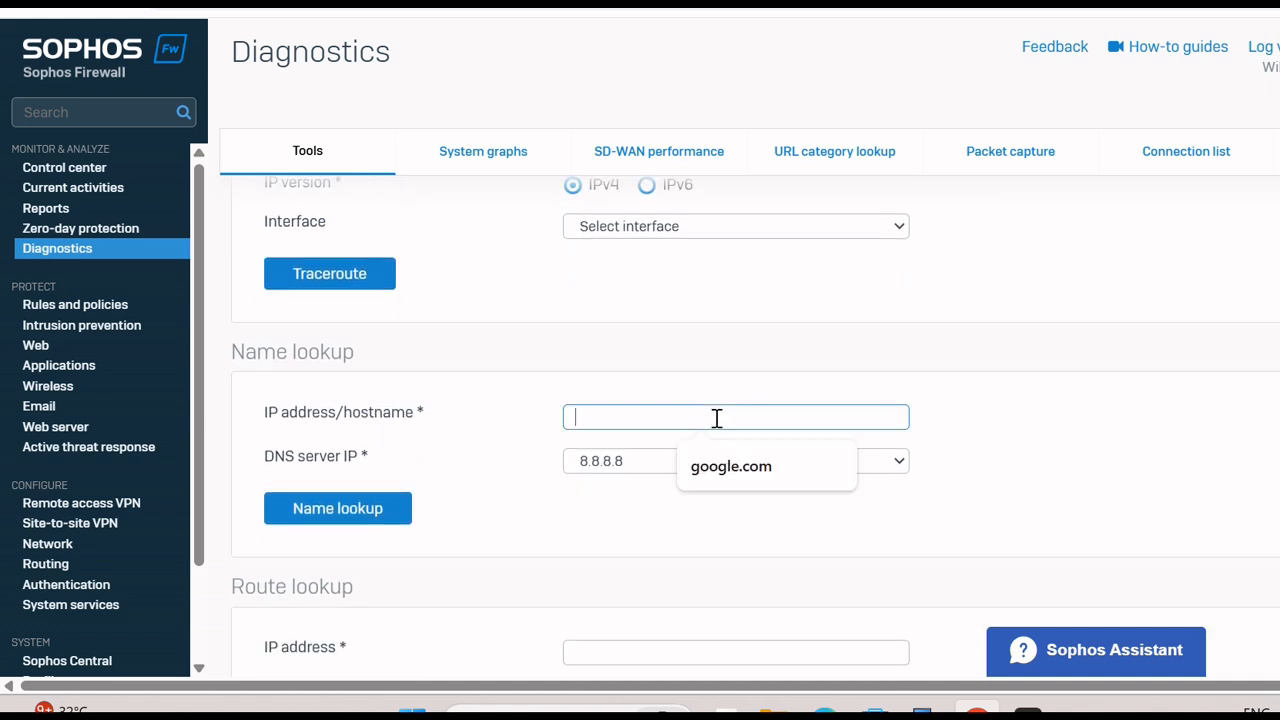
{"action": "type", "text": "googl"}
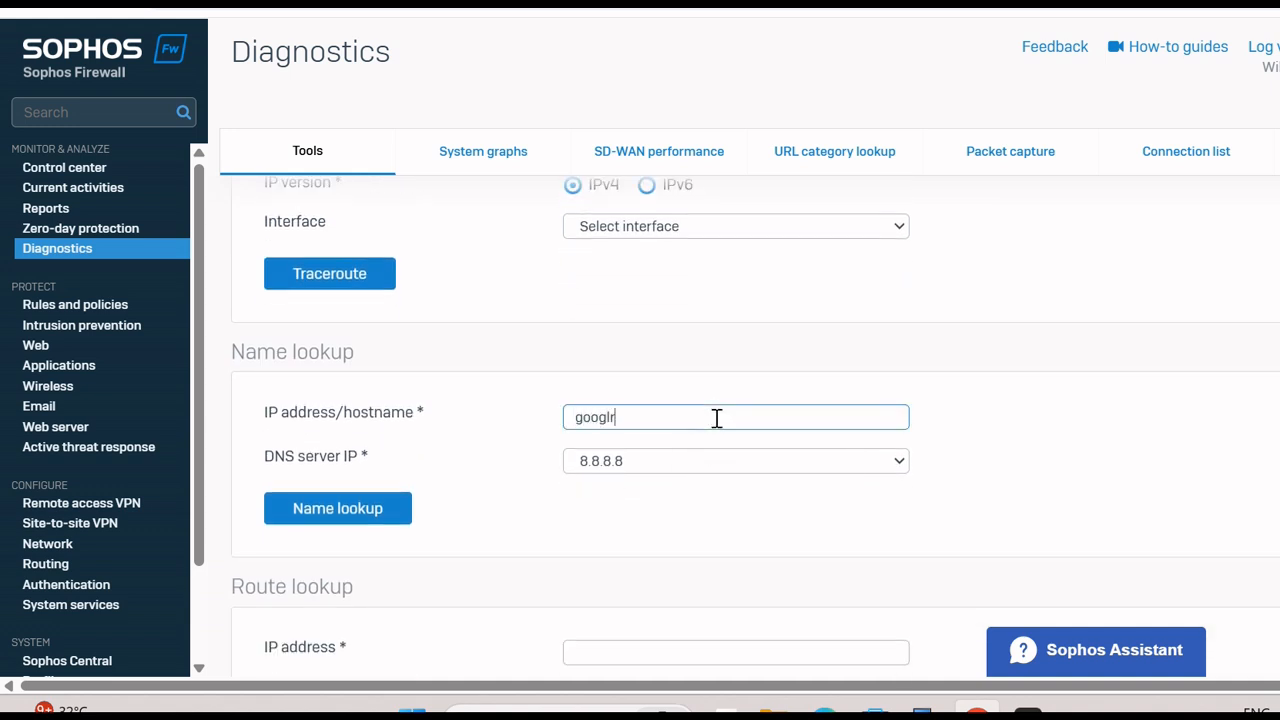
{"action": "type", "text": "e.com"}
{"action": "left_click", "coordinate": [350, 510]}
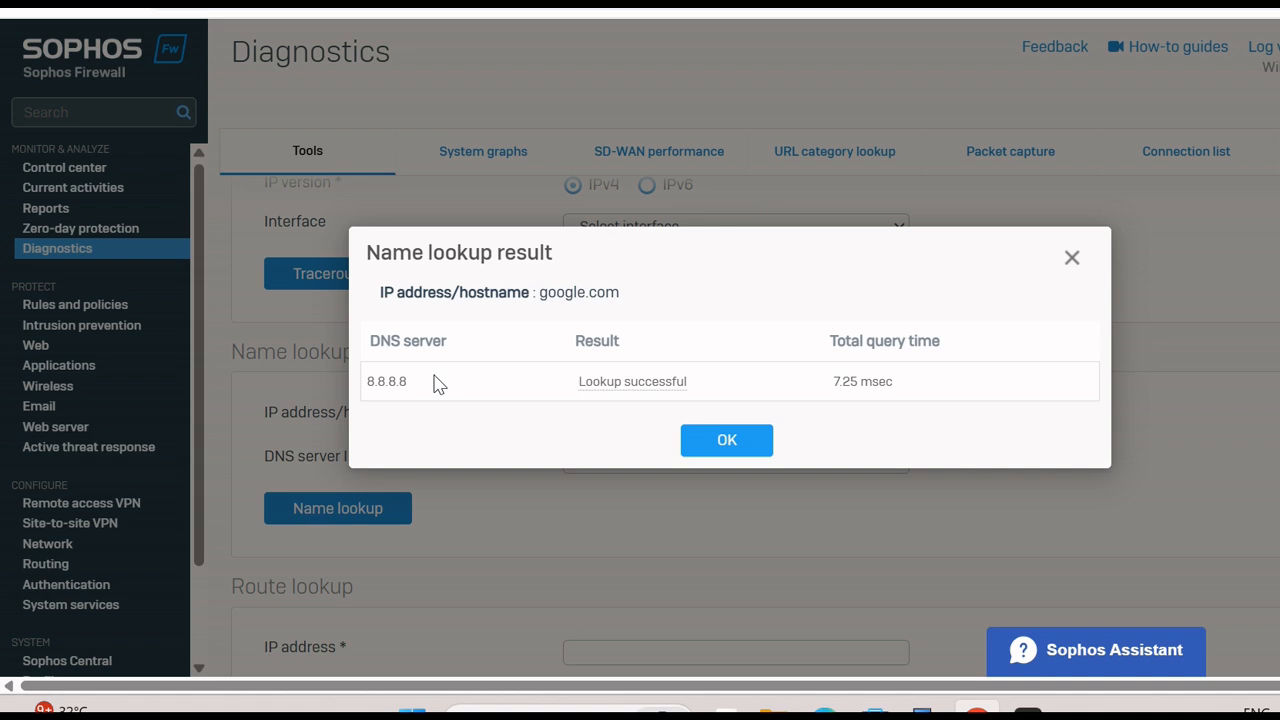
- Examine the DNS server and total query time in the name lookup result and close the result
{"action": "left_click_drag", "start_coordinate": [407, 382], "coordinate": [373, 382]}
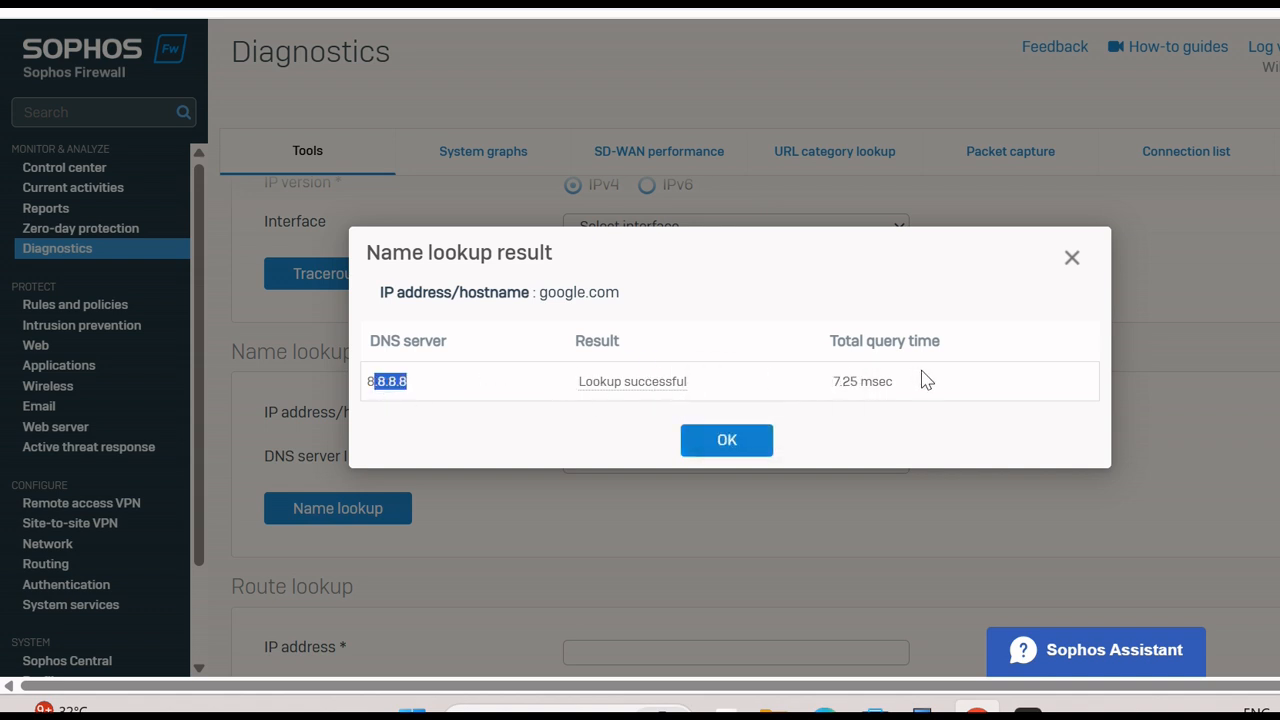
{"action": "left_click_drag", "start_coordinate": [923, 380], "coordinate": [840, 380]}
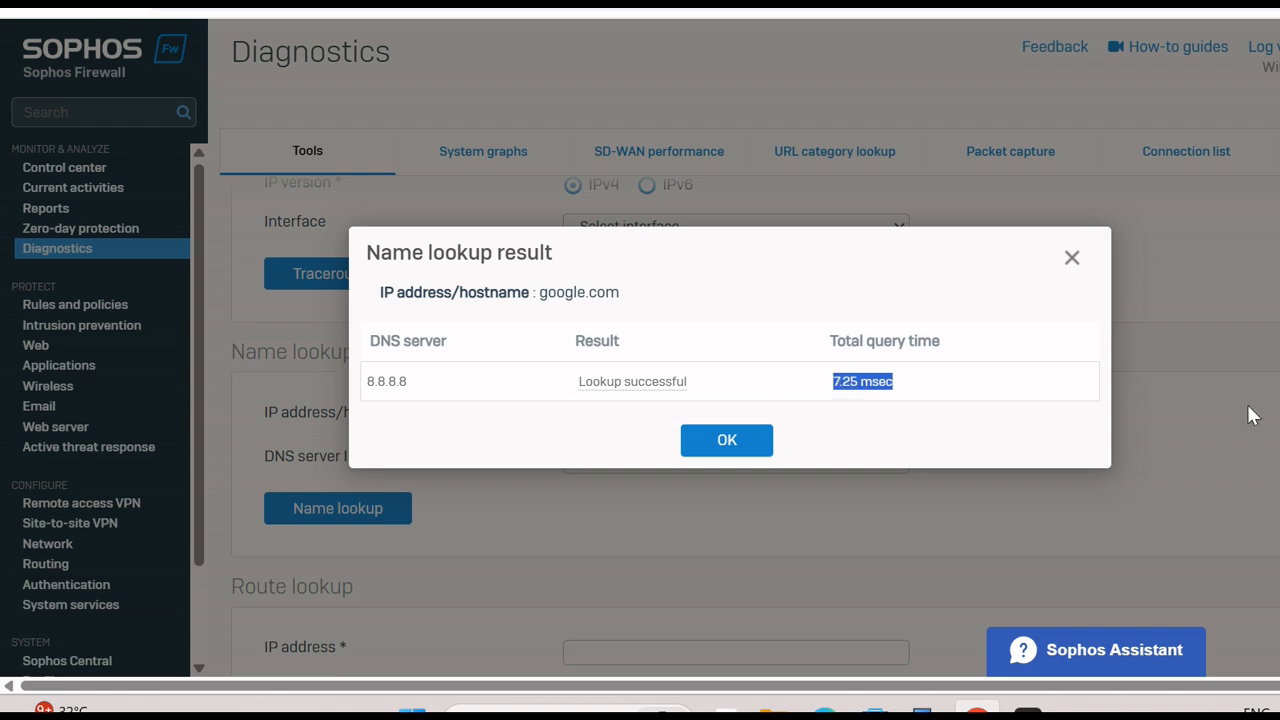
{"action": "left_click", "coordinate": [704, 455]}
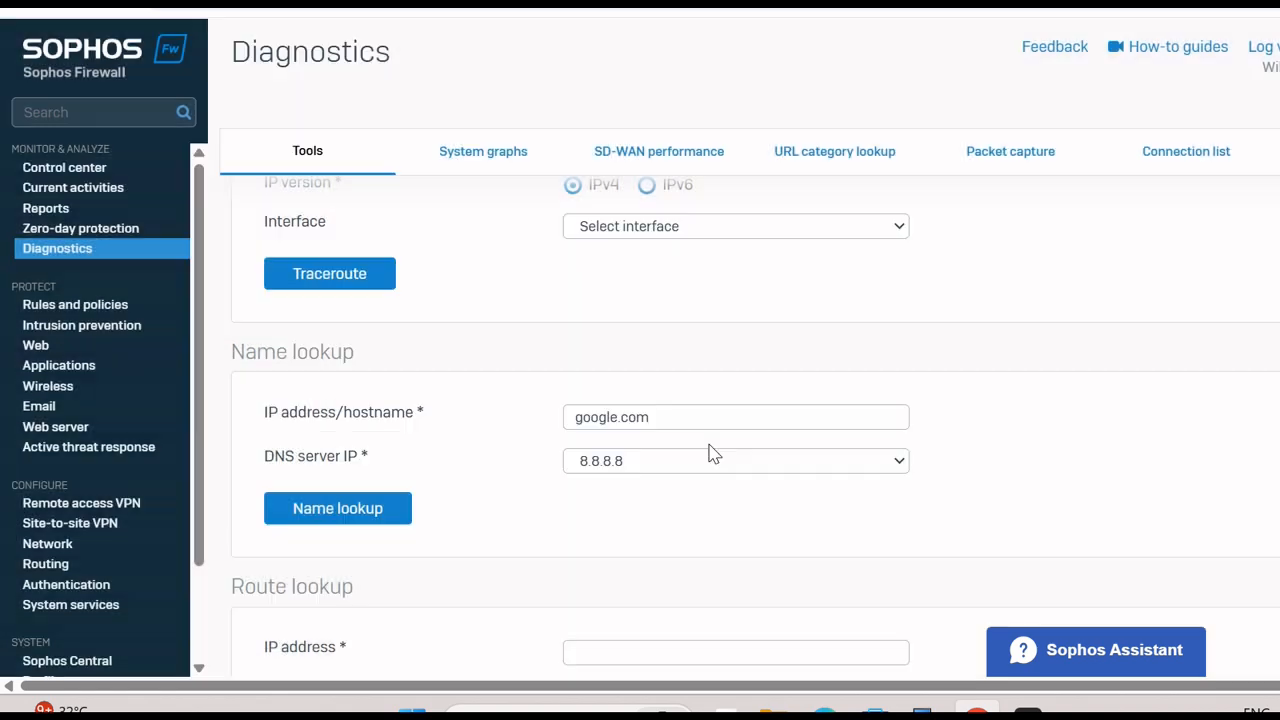
- Run the name lookup for google.com again using DNS server 4.2.2.2
{"action": "left_click", "coordinate": [657, 465]}
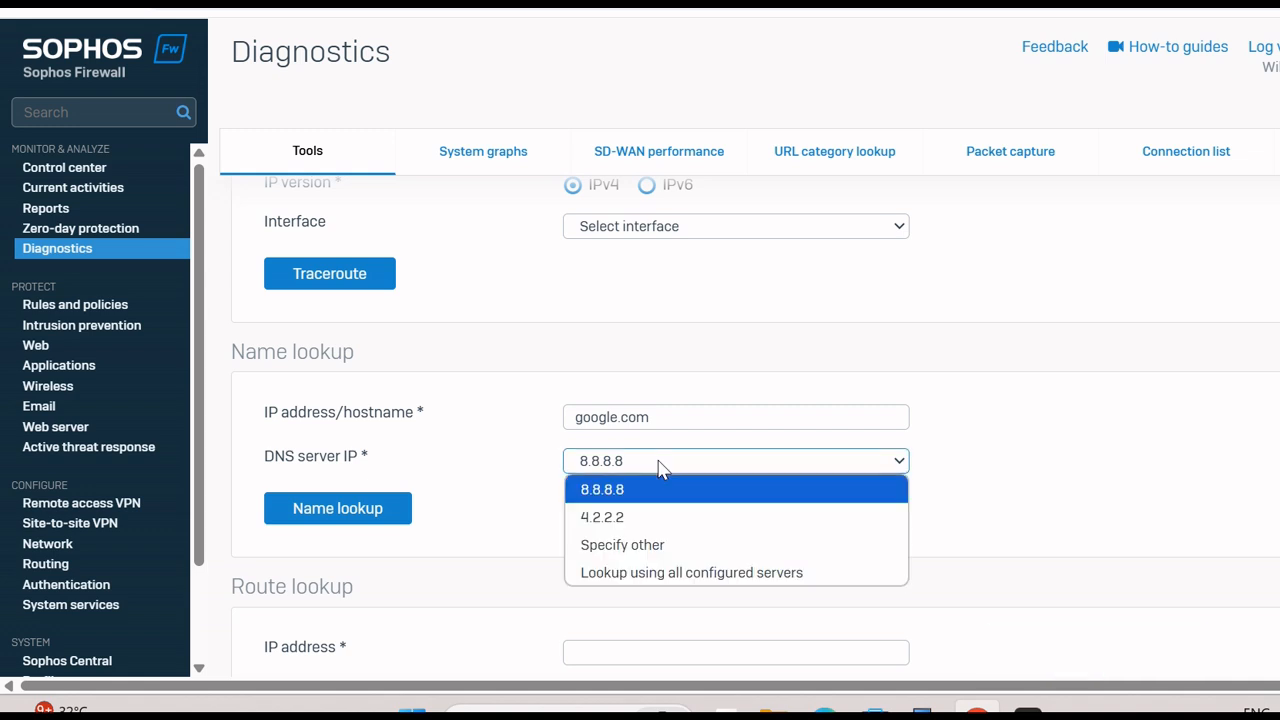
{"action": "left_click", "coordinate": [648, 517]}
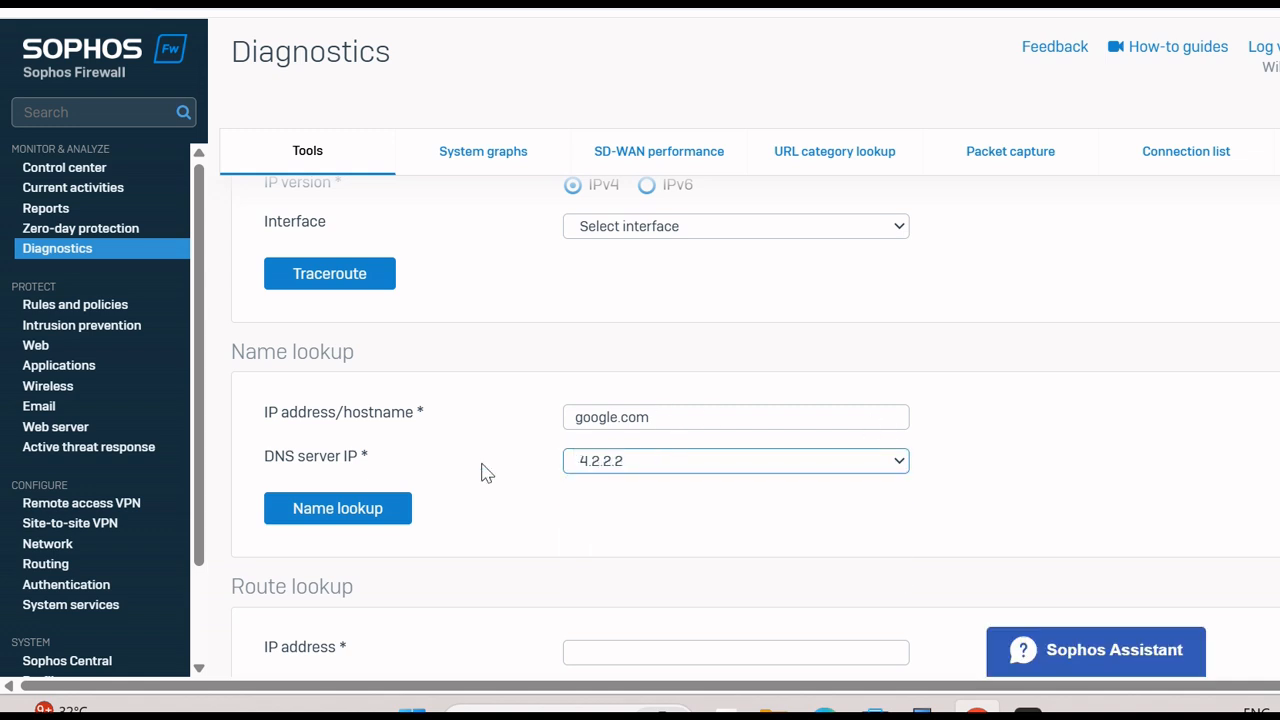
{"action": "left_click", "coordinate": [372, 516]}
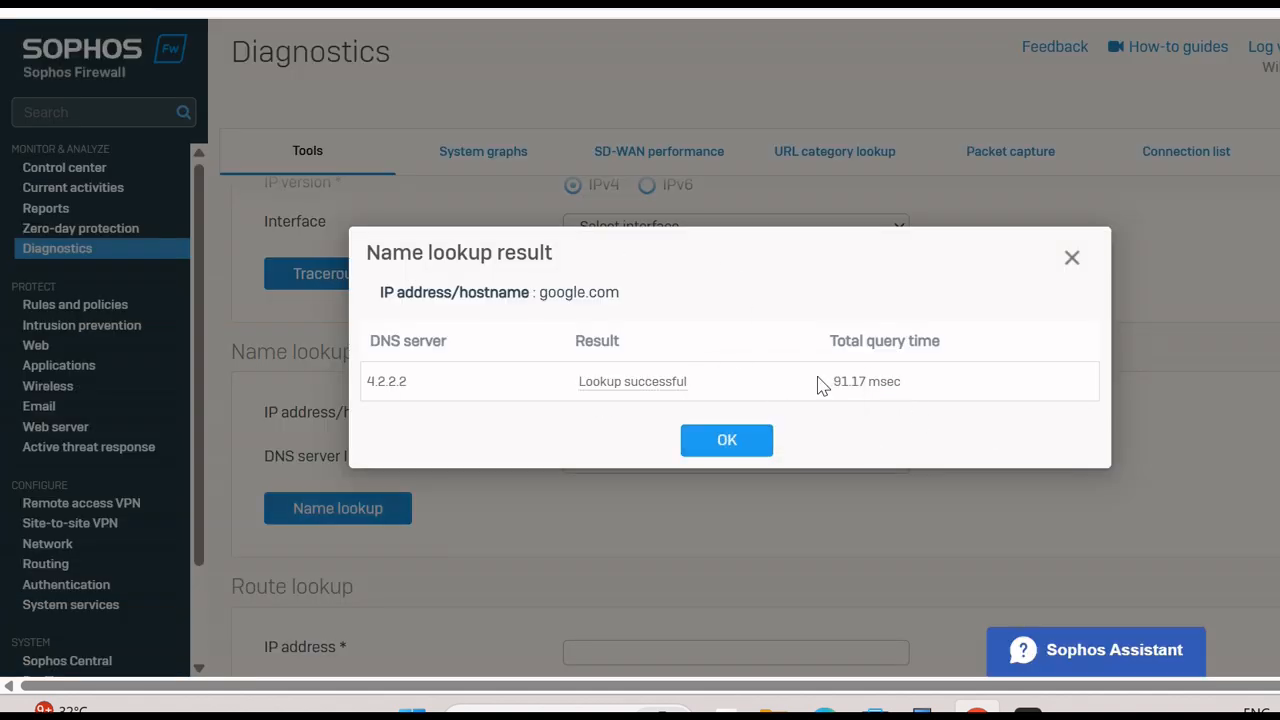
- Examine the query time and resolved IP address in the 4.2.2.2 lookup result and close the result
{"action": "left_click_drag", "start_coordinate": [830, 381], "coordinate": [912, 386]}
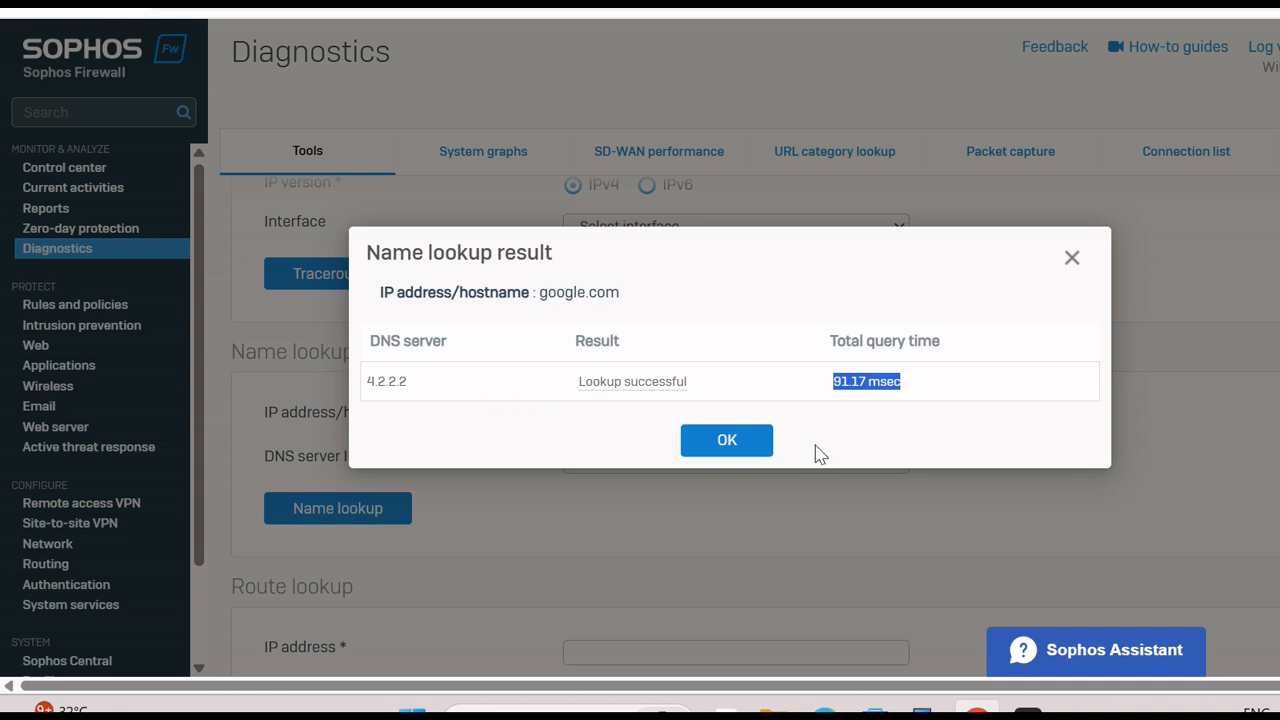
{"action": "mouse_move", "coordinate": [678, 383]}
{"action": "left_click_drag", "start_coordinate": [575, 384], "coordinate": [646, 389]}
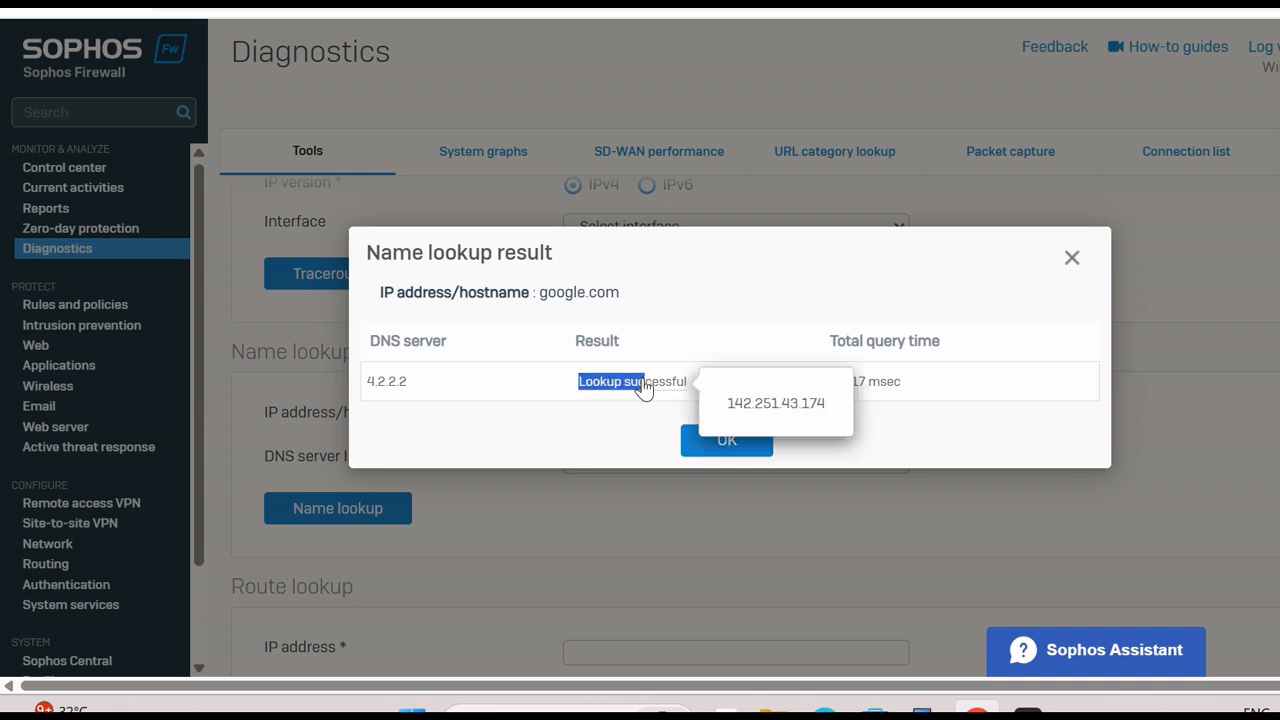
{"action": "left_click", "coordinate": [722, 441]}
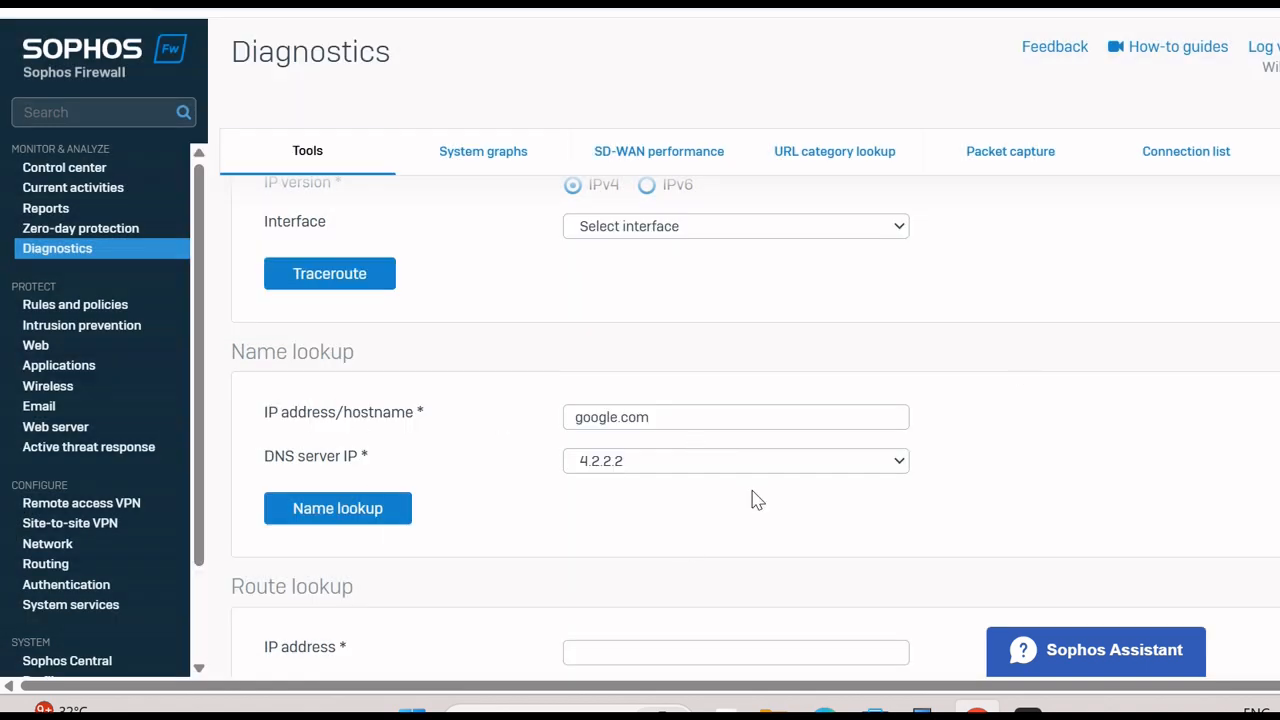